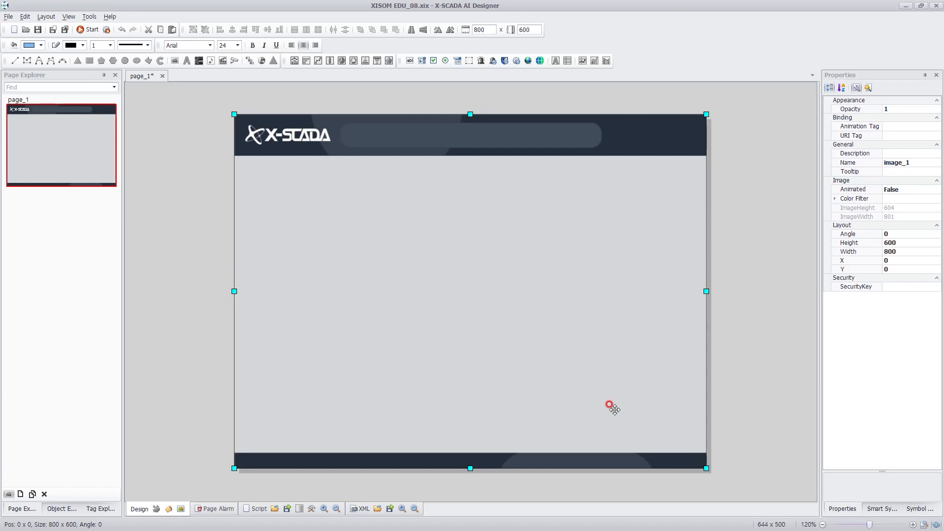
# Lock the X-SCADA background image on page_1 so it cannot be moved.
pyautogui.rightClick(424, 186)
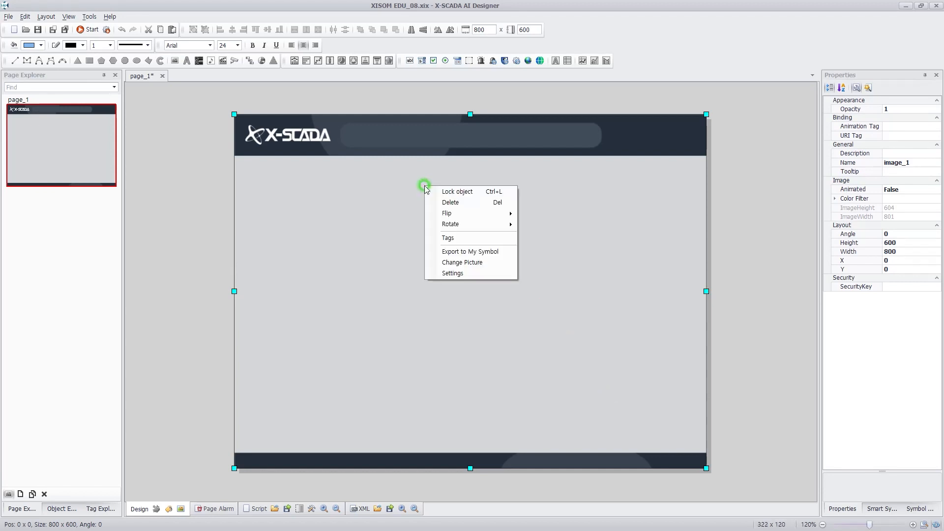
pyautogui.click(514, 193)
pyautogui.click(467, 294)
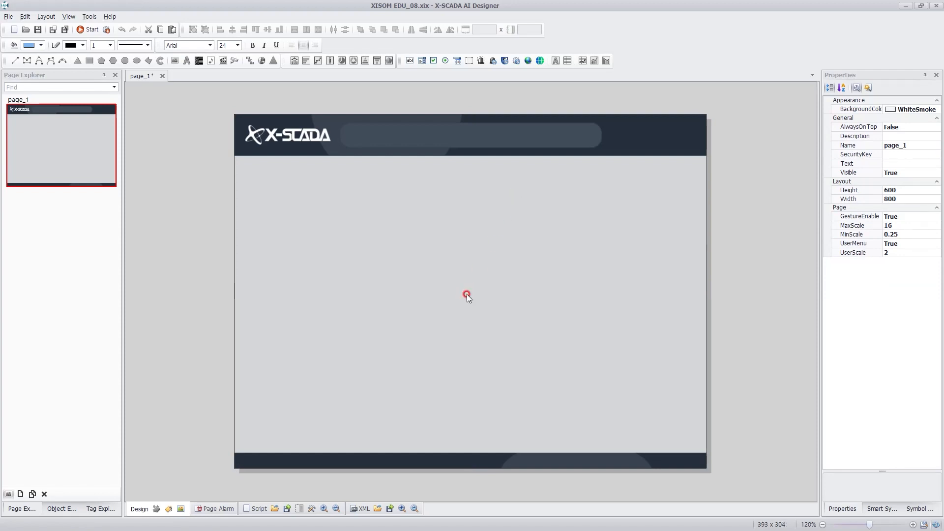
# Insert an audio object about 80 x 80 in the page's upper left area, using Audio01_The Intro we have been waiting for.mp3.
pyautogui.click(213, 62)
pyautogui.moveTo(340, 250); pyautogui.dragTo(388, 298)
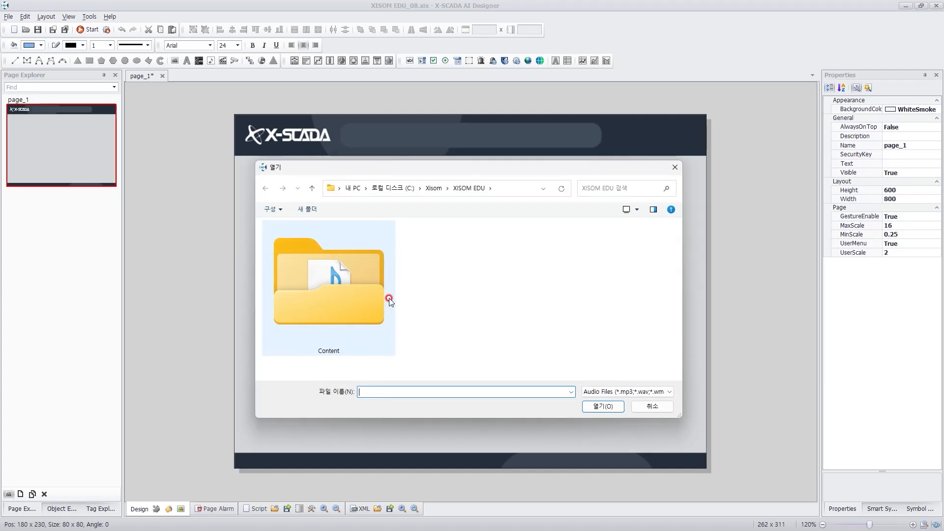
pyautogui.click(305, 239)
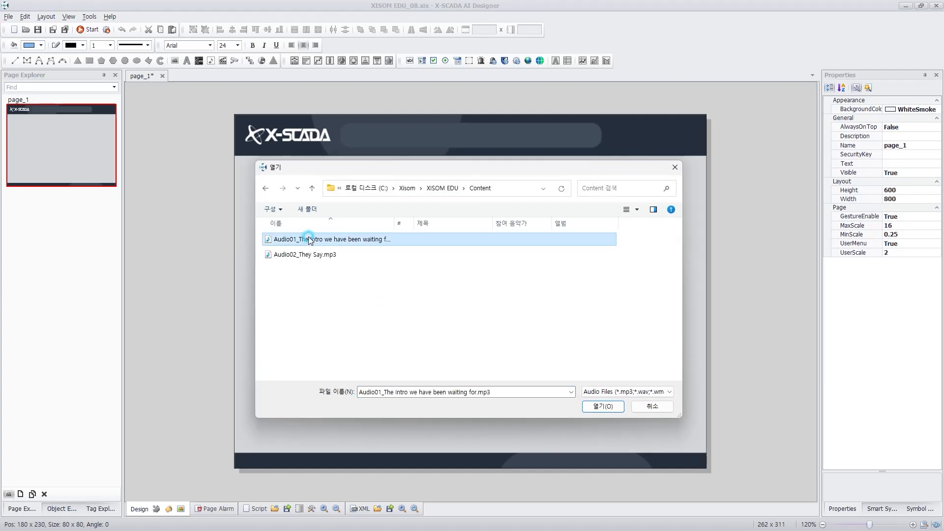
pyautogui.click(614, 408)
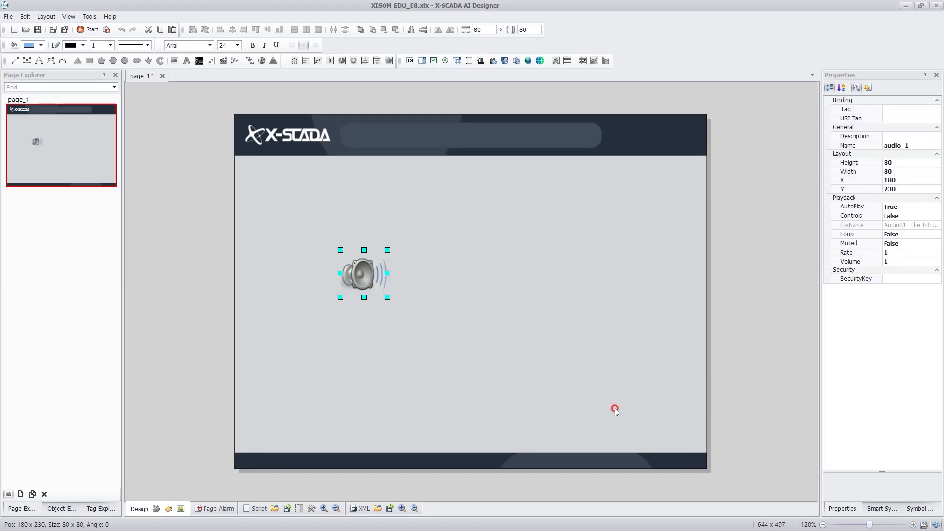
# Insert a second audio object about 110 x 120 below the first, using Audio02_They Say.mp3 from the Content folder.
pyautogui.click(211, 63)
pyautogui.moveTo(346, 350); pyautogui.dragTo(414, 421)
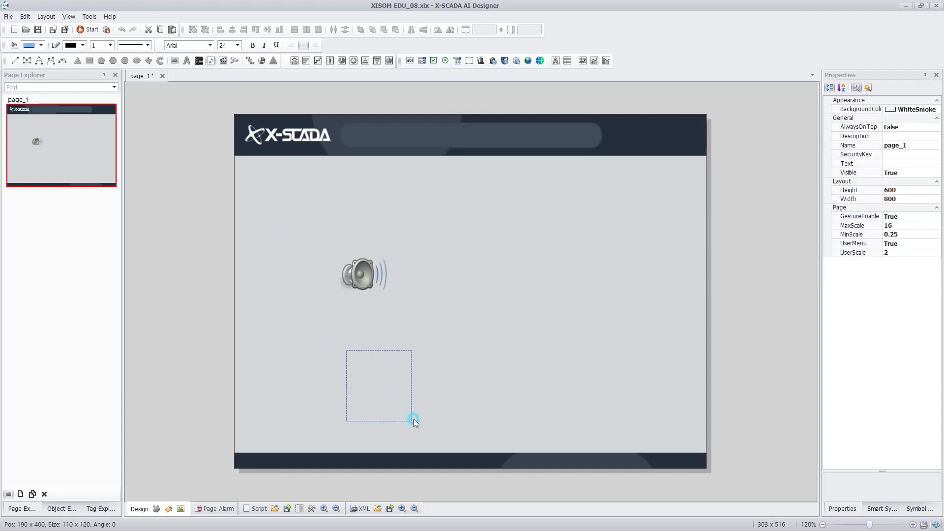
pyautogui.click(309, 255)
pyautogui.click(610, 407)
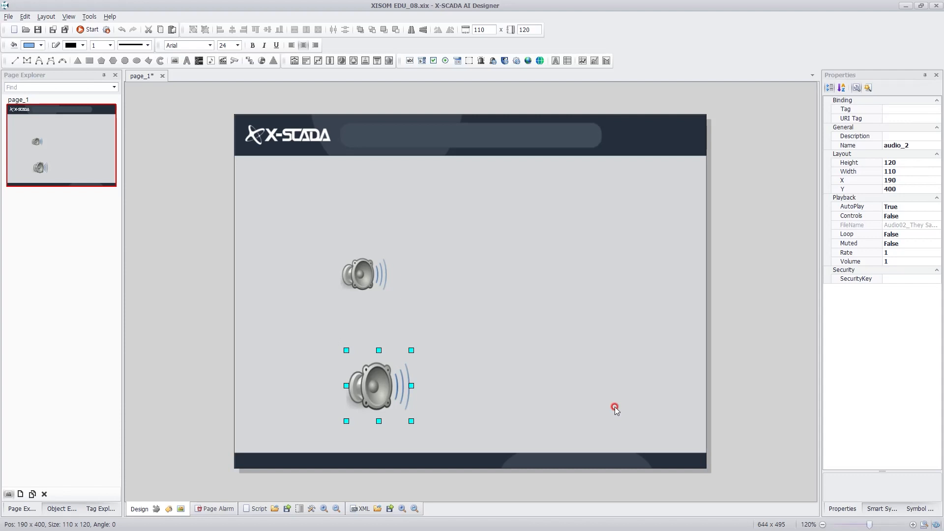
# Match the second audio object's size to the first at 80 x 80, align both at X 180, and shift them up slightly.
pyautogui.click(358, 282)
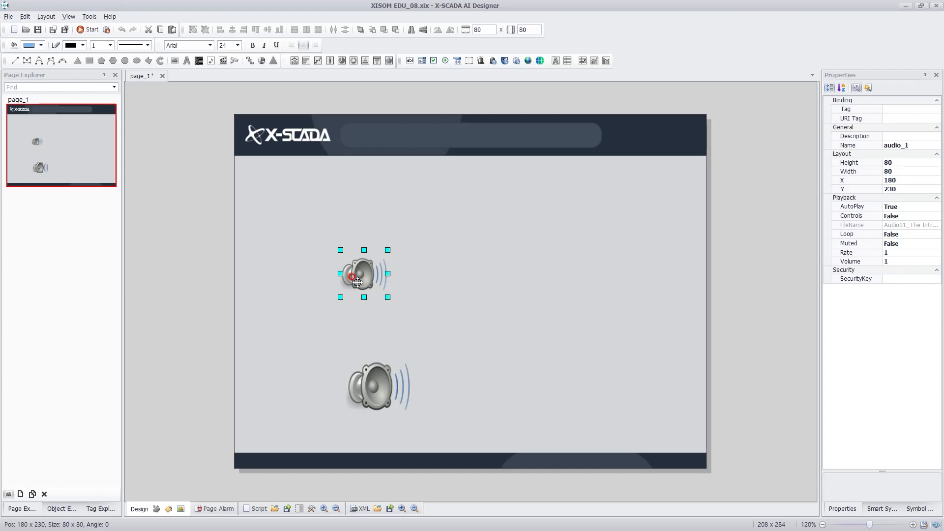
pyautogui.keyDown('ctrl'); pyautogui.click(382, 389); pyautogui.keyUp('ctrl')
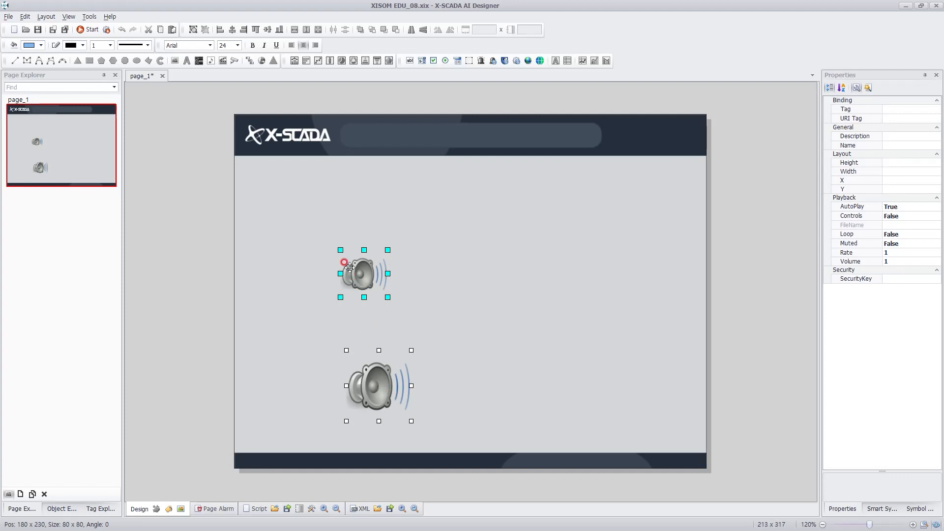
pyautogui.click(319, 33)
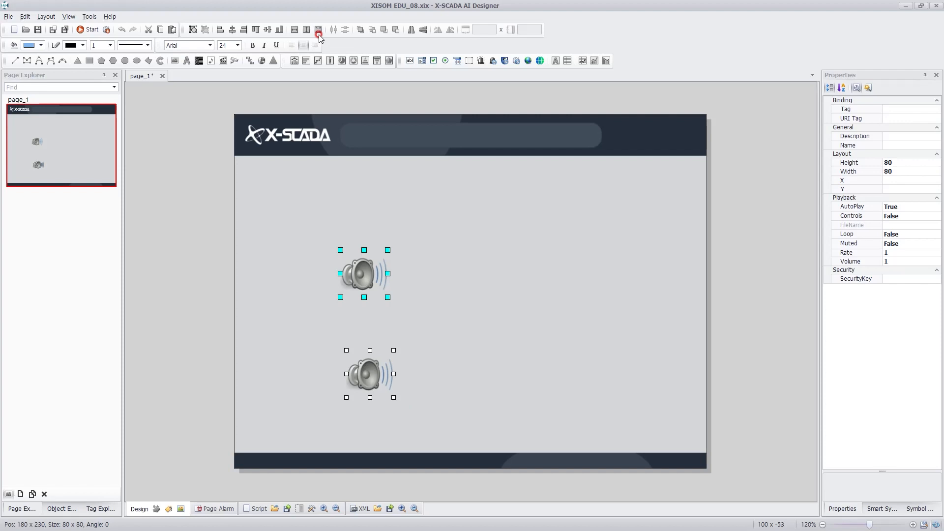
pyautogui.click(407, 377)
pyautogui.click(371, 375)
pyautogui.keyDown('shift'); pyautogui.click(363, 267); pyautogui.keyUp('shift')
pyautogui.moveTo(364, 266); pyautogui.dragTo(364, 255)
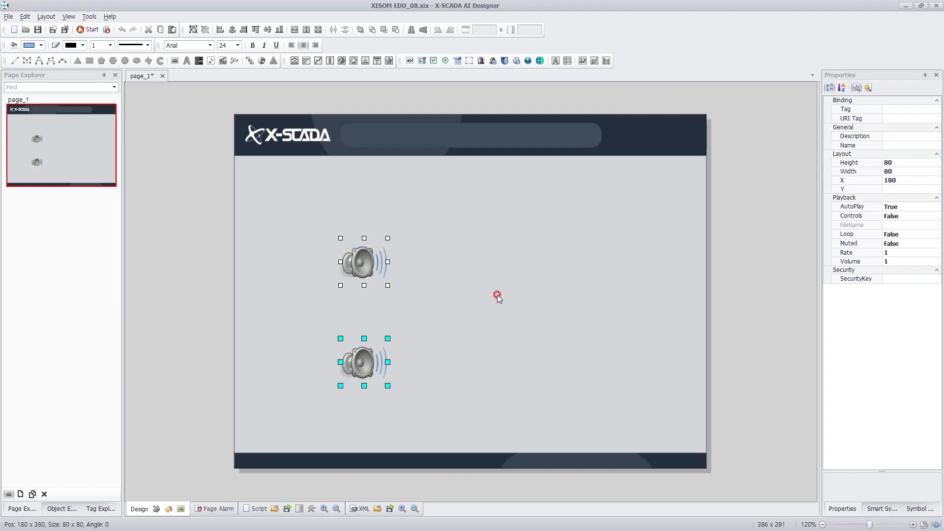
pyautogui.click(554, 310)
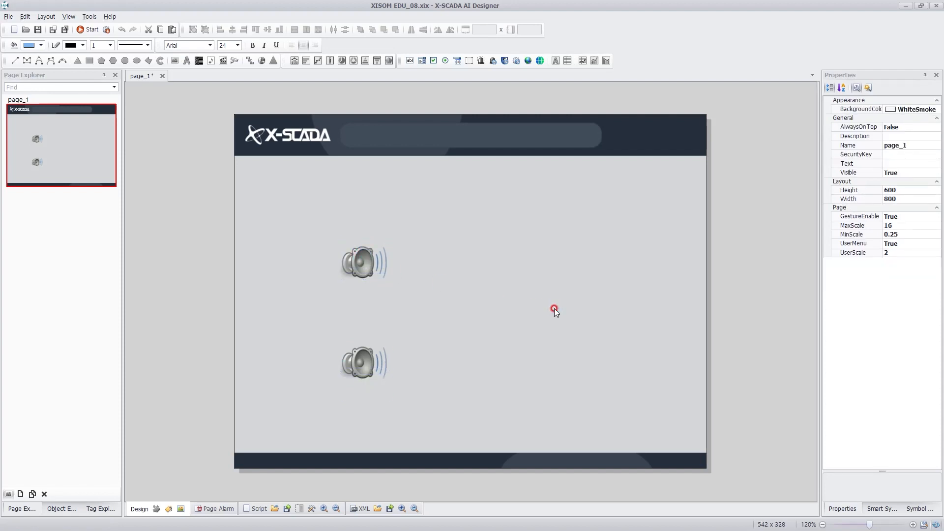
# Add a text label about 170 x 40 beside the first audio object reading "Audio 1".
pyautogui.click(188, 63)
pyautogui.moveTo(399, 250); pyautogui.dragTo(499, 274)
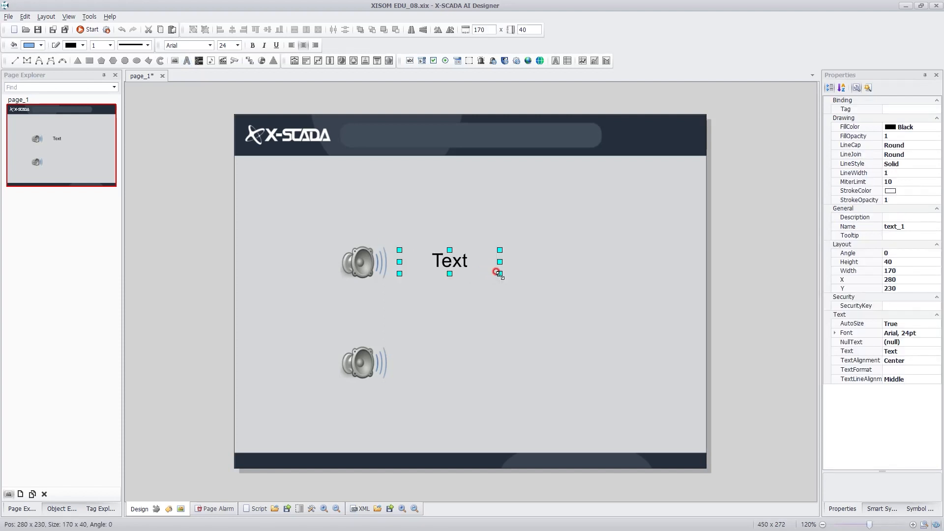
pyautogui.write('Audio 1')
pyautogui.press('Return')
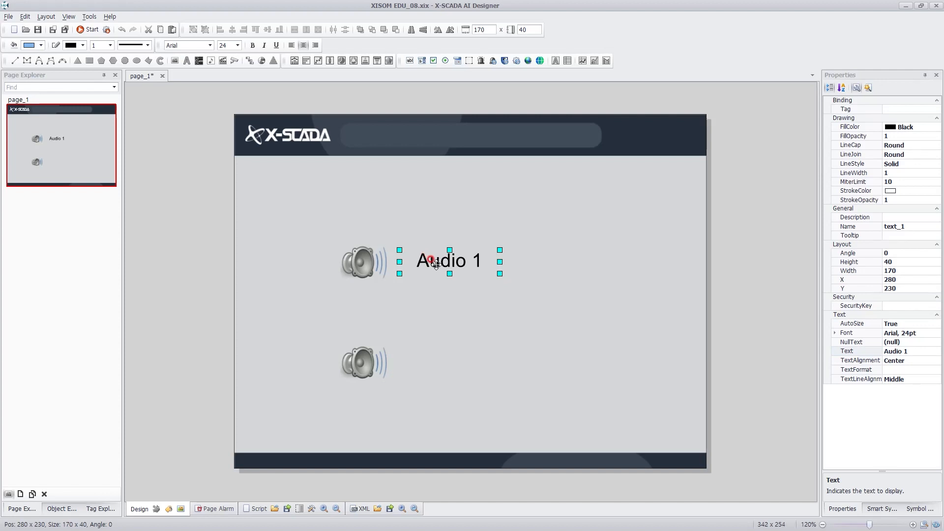
# Duplicate the Audio 1 label beside the second audio object and change its text to "Audio 2".
pyautogui.moveTo(436, 265); pyautogui.dragTo(432, 367)
pyautogui.click(912, 353)
pyautogui.press('BackSpace')
pyautogui.write('2')
pyautogui.press('Return')
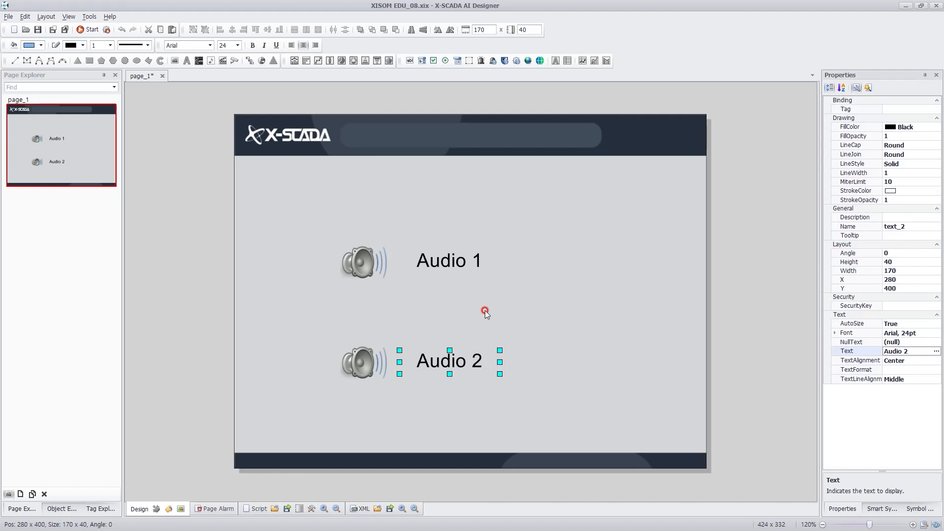
# Search the symbol library for "Sound", place the red speaker symbol xisom_sound1(9) beside the first audio object, and shrink it to about 94 x 60.
pyautogui.click(914, 509)
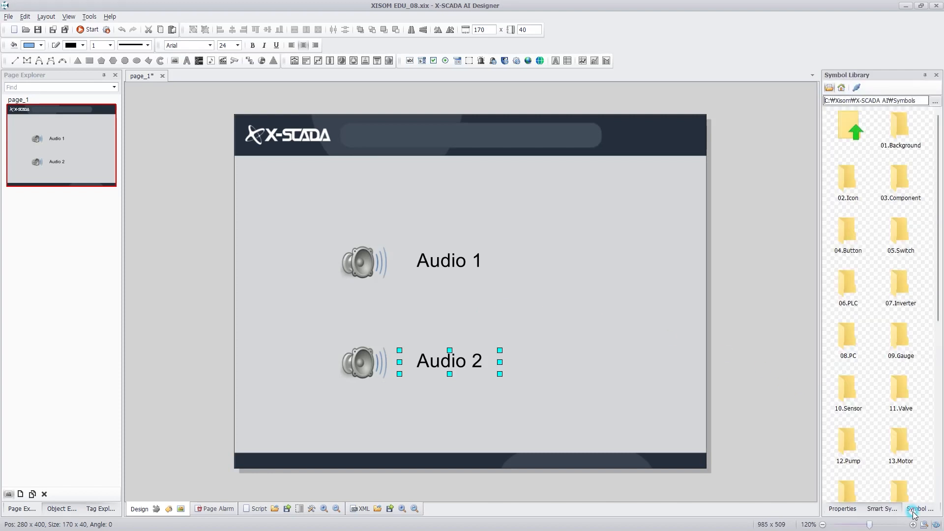
pyautogui.click(855, 88)
pyautogui.click(855, 100)
pyautogui.write('Sound')
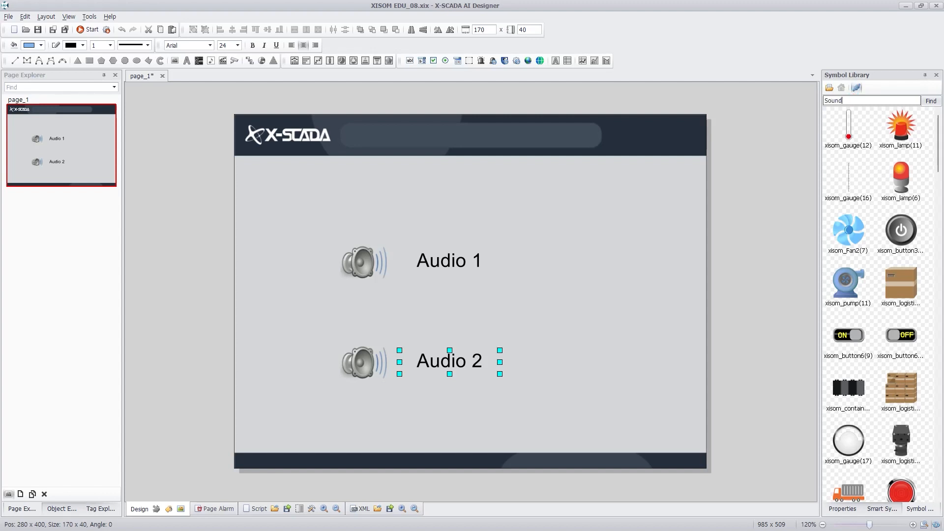
pyautogui.press('Return')
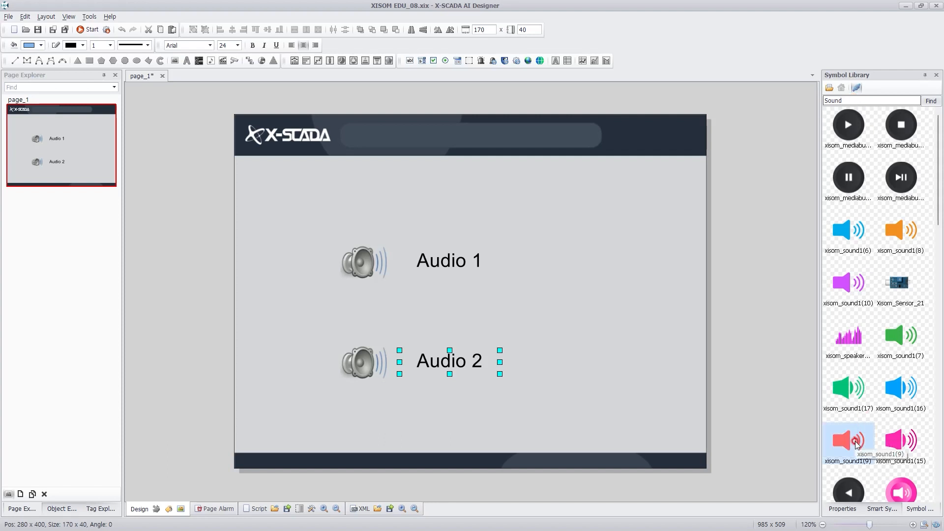
pyautogui.moveTo(857, 445); pyautogui.dragTo(359, 292)
pyautogui.moveTo(434, 328); pyautogui.dragTo(330, 262)
# Place the orange speaker symbol xisom_sound1(8), match its size to the red speaker, and align it beneath that symbol at X 70, Y 360.
pyautogui.moveTo(901, 231); pyautogui.dragTo(361, 356)
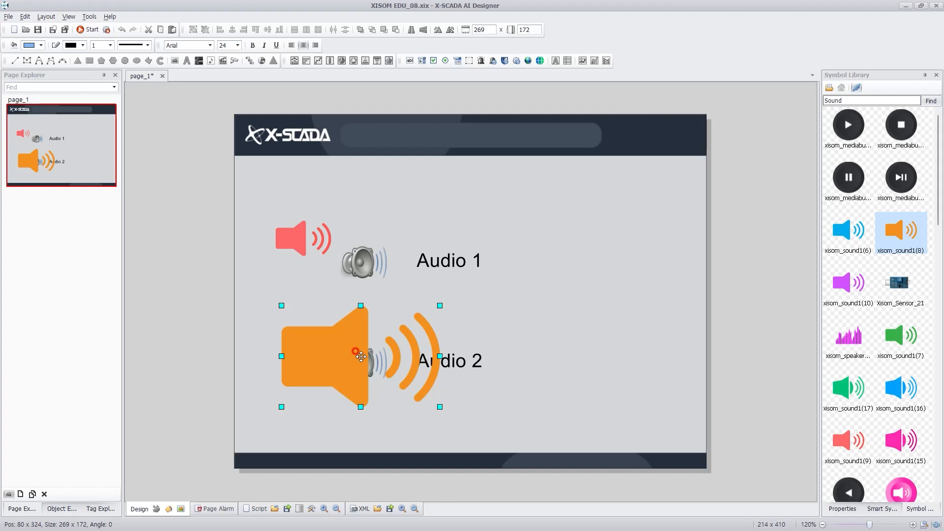
pyautogui.click(307, 240)
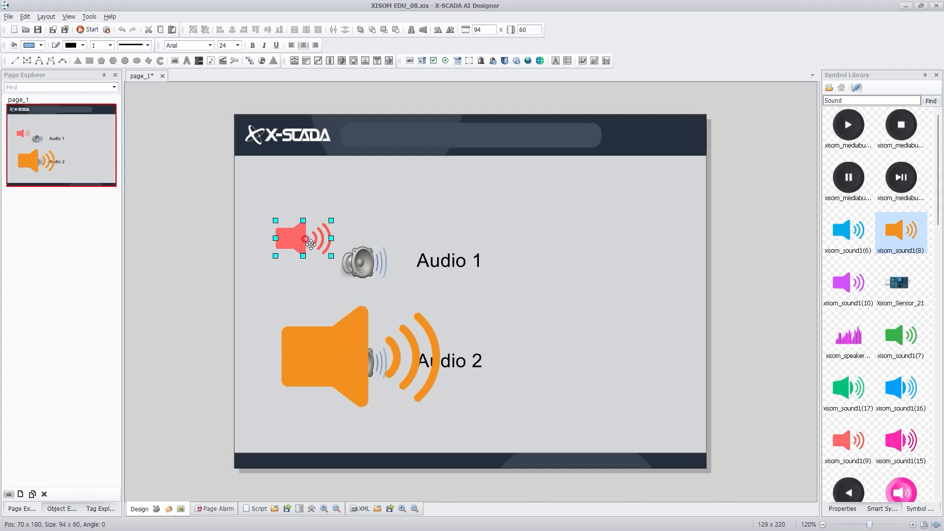
pyautogui.keyDown('ctrl'); pyautogui.click(335, 358); pyautogui.keyUp('ctrl')
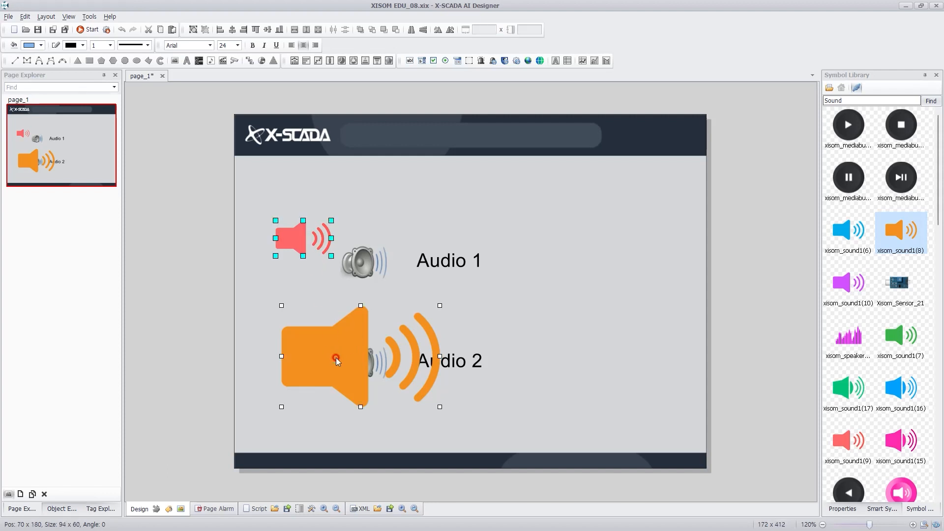
pyautogui.click(318, 32)
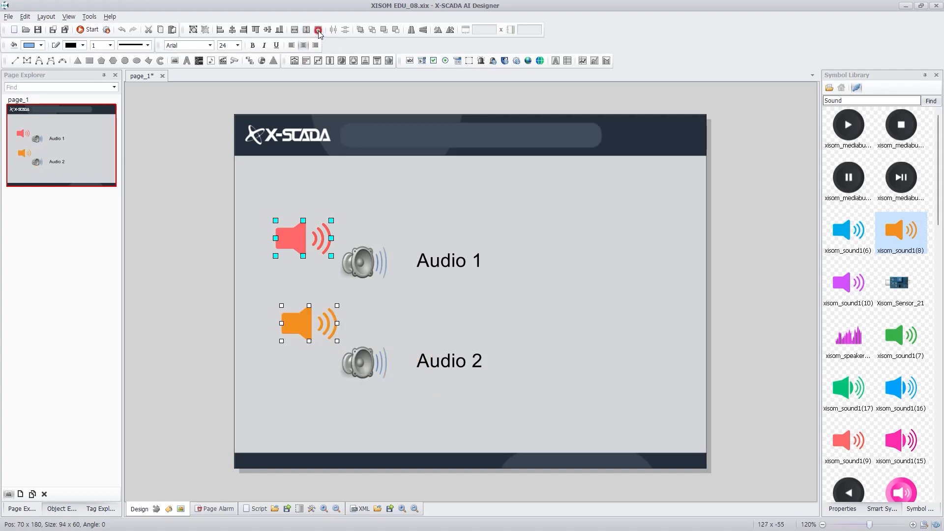
pyautogui.moveTo(311, 321); pyautogui.dragTo(306, 345)
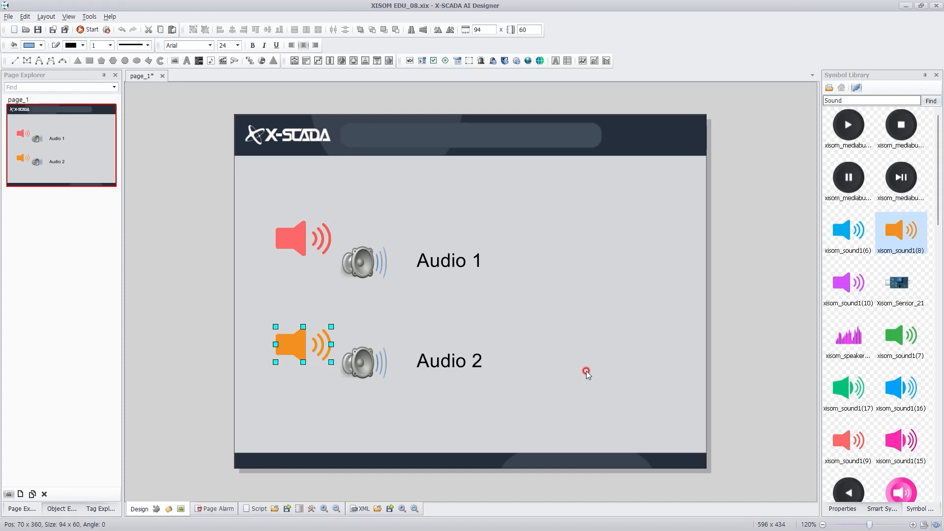
# Search the symbol library for "Button" and place the white-arrow play button beside the Audio 1 label at about 80 x 80.
pyautogui.doubleClick(856, 101)
pyautogui.write('Button')
pyautogui.press('Return')
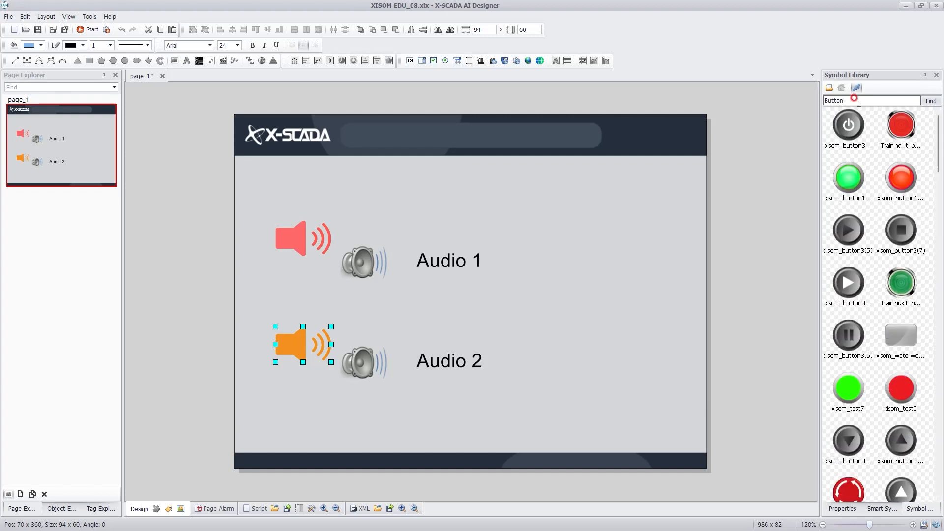
pyautogui.moveTo(848, 285); pyautogui.dragTo(558, 320)
pyautogui.moveTo(631, 369); pyautogui.dragTo(542, 286)
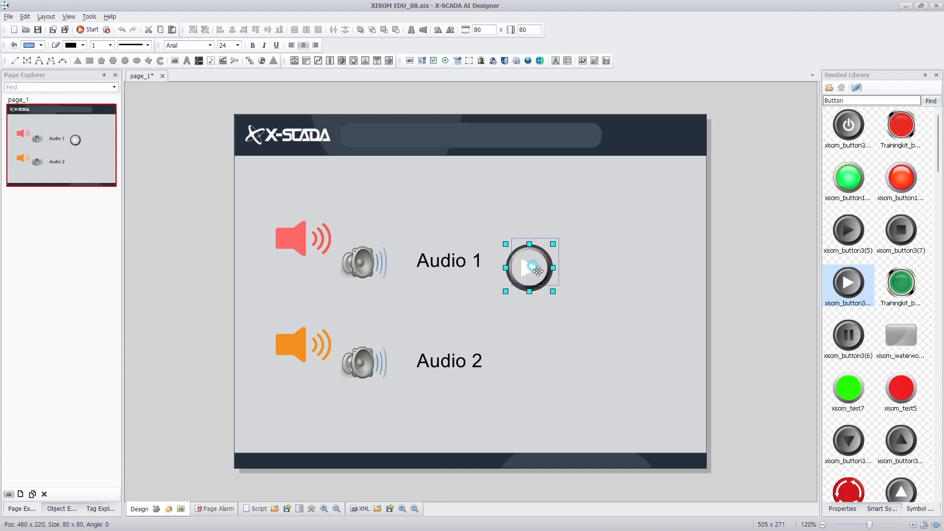
# Place the stop button symbol xisom_button3(7), match its size to the play button, and position it beside that button in the Audio 1 row.
pyautogui.moveTo(901, 230); pyautogui.dragTo(637, 304)
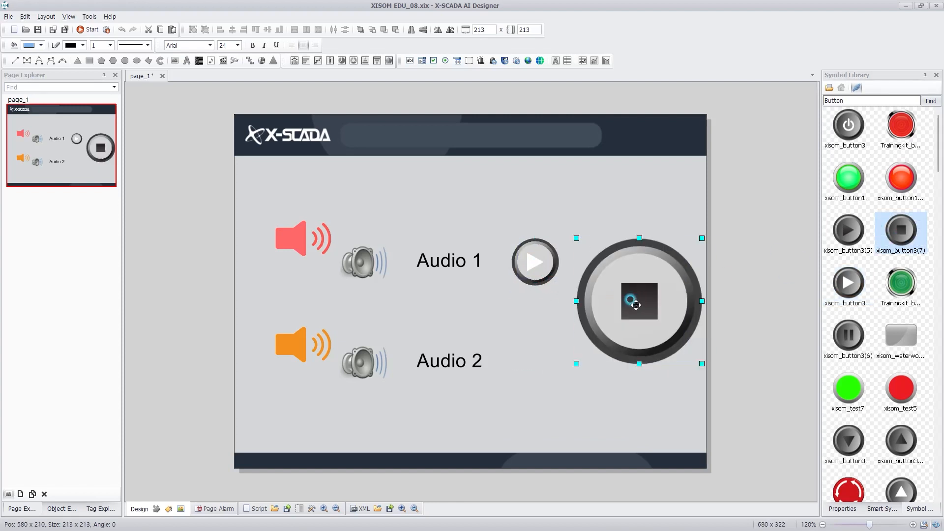
pyautogui.keyDown('shift'); pyautogui.click(669, 292); pyautogui.keyUp('shift')
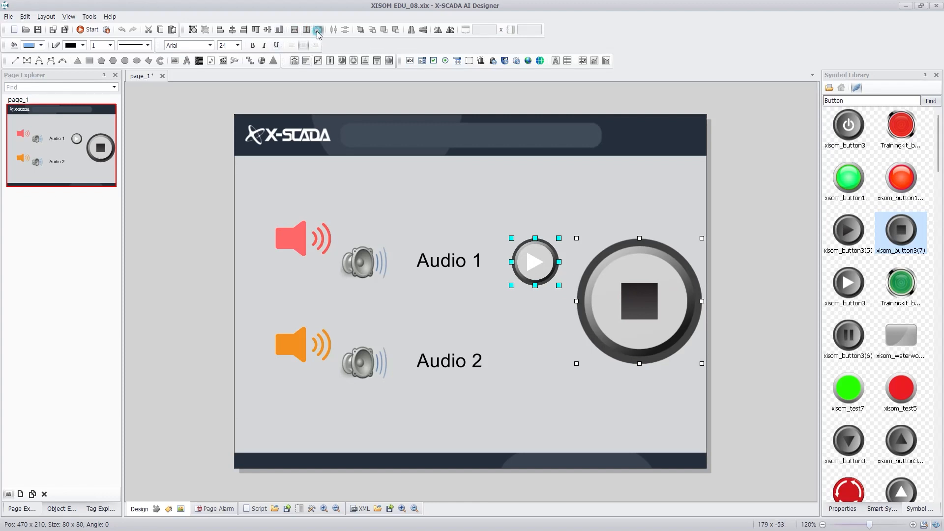
pyautogui.click(318, 30)
pyautogui.click(599, 262)
pyautogui.moveTo(601, 266); pyautogui.dragTo(613, 266)
# Duplicate the play and stop buttons together into the Audio 2 row.
pyautogui.keyDown('shift'); pyautogui.click(536, 266); pyautogui.keyUp('shift')
pyautogui.moveTo(535, 270); pyautogui.dragTo(544, 362)
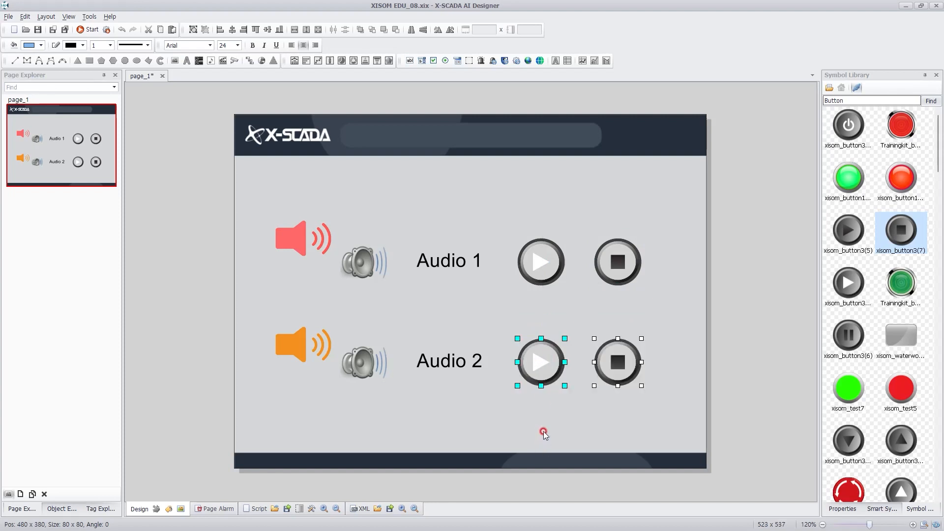
pyautogui.click(544, 432)
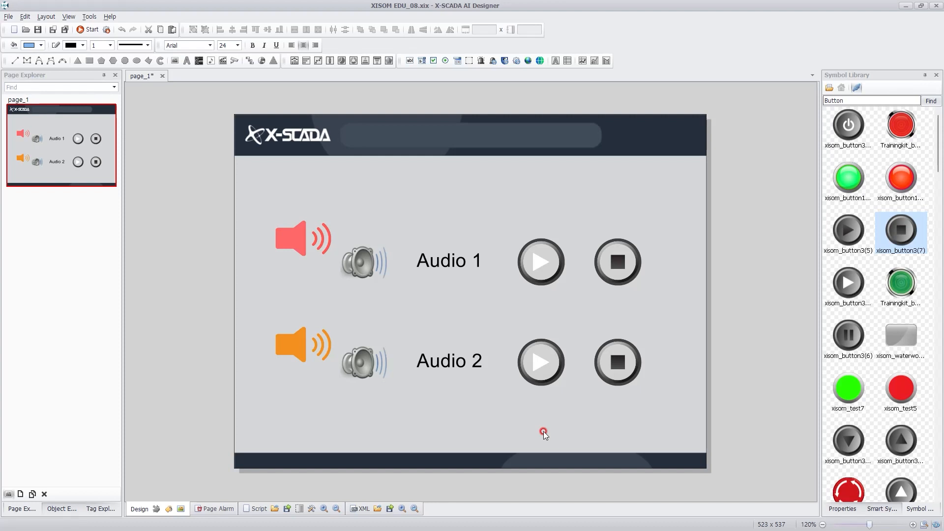
# Create a tag group named "Audio" under Root and open it.
pyautogui.click(98, 510)
pyautogui.rightClick(27, 203)
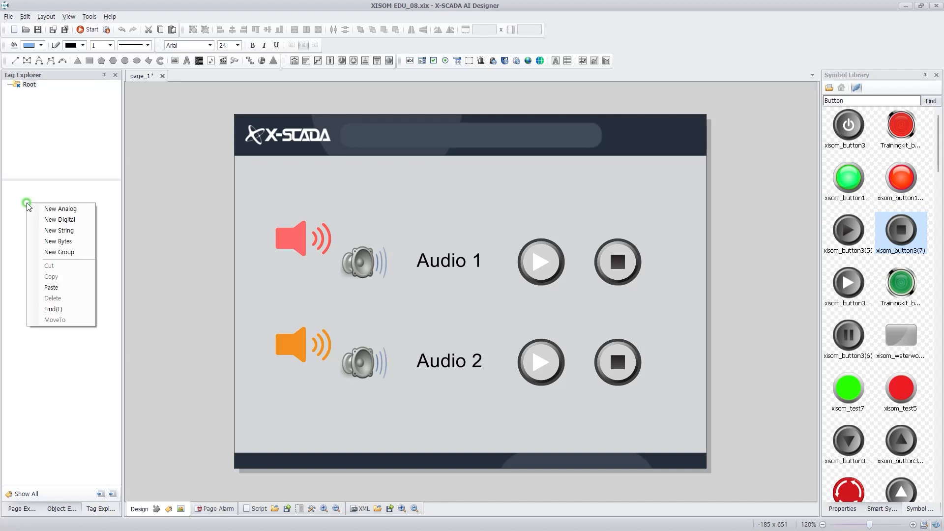
pyautogui.click(83, 253)
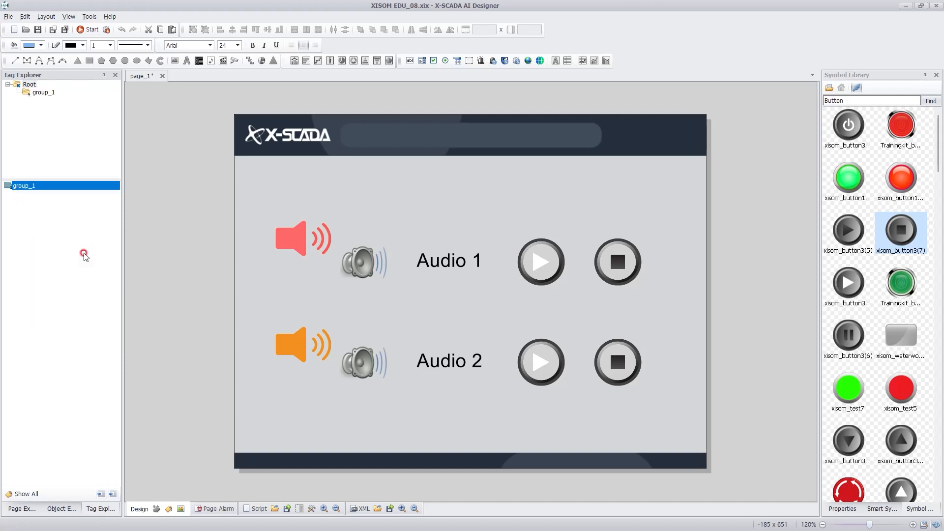
pyautogui.write('Audio')
pyautogui.press('Return')
pyautogui.doubleClick(44, 186)
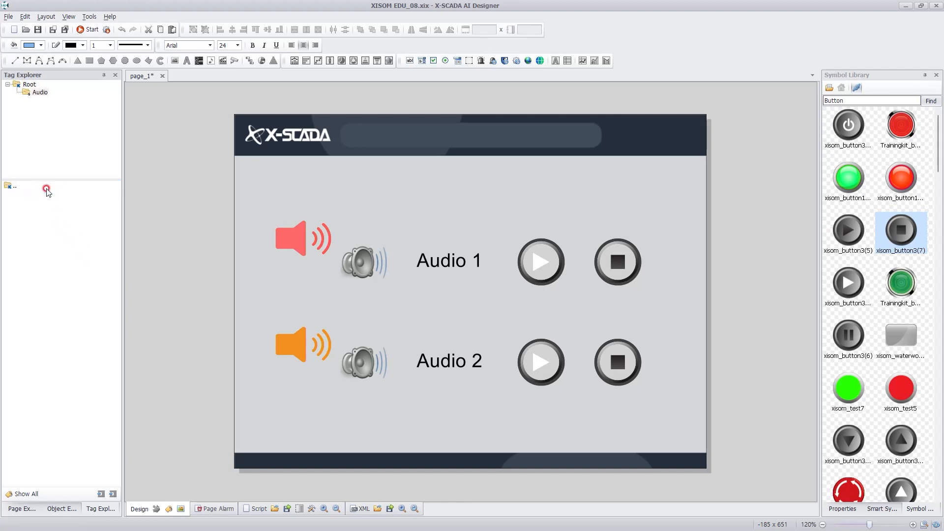
# Add two new digital tags inside the Audio tag group.
pyautogui.rightClick(42, 212)
pyautogui.click(72, 234)
pyautogui.rightClick(71, 235)
pyautogui.click(88, 247)
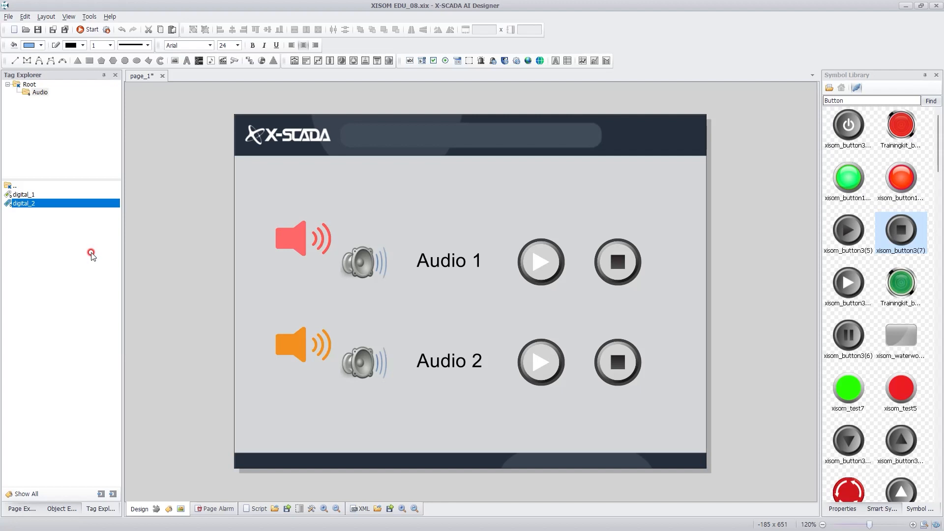
# Rename the two digital tags in the Audio group as audio01 and audio02.
pyautogui.click(46, 195)
pyautogui.press('F2')
pyautogui.write('audio01')
pyautogui.press('Return')
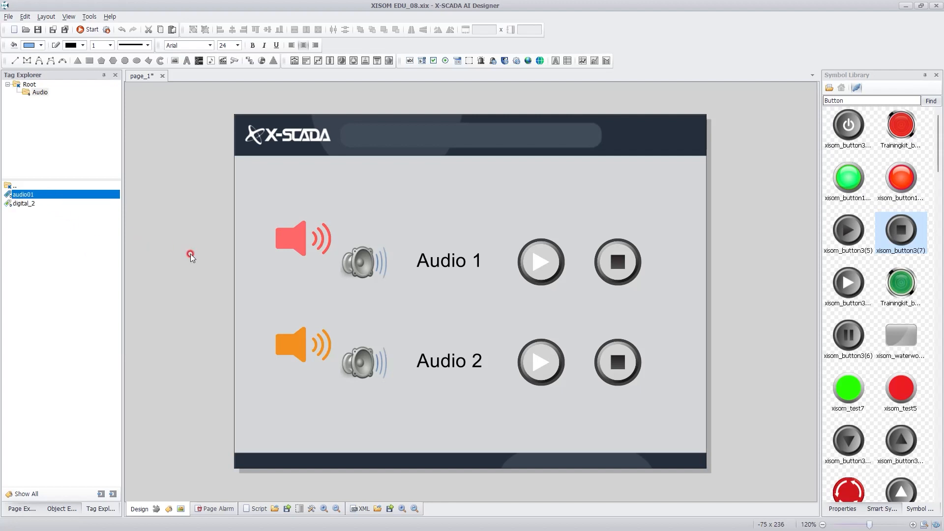
pyautogui.click(75, 205)
pyautogui.press('F2')
pyautogui.write('audio02')
pyautogui.press('Return')
pyautogui.click(65, 251)
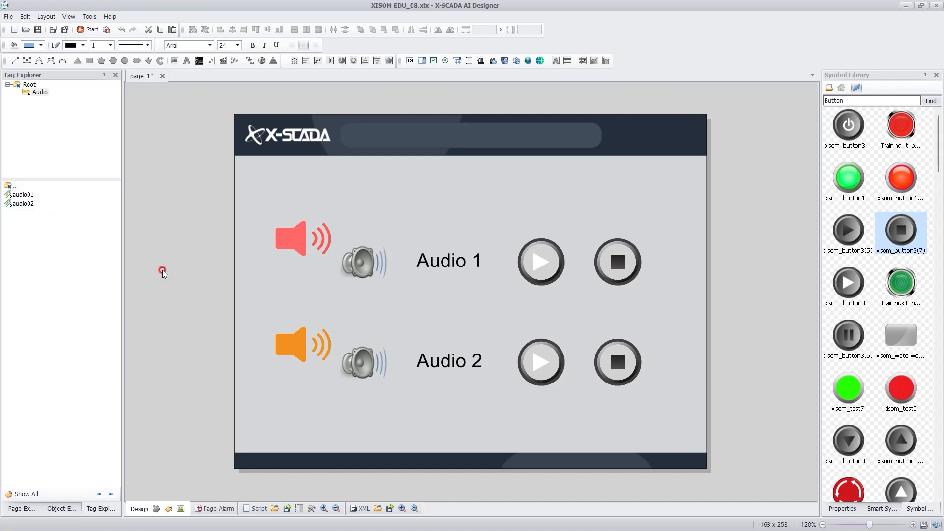
# Bind the Audio 1 row's audio object to the tag Audio.audio01.
pyautogui.click(850, 509)
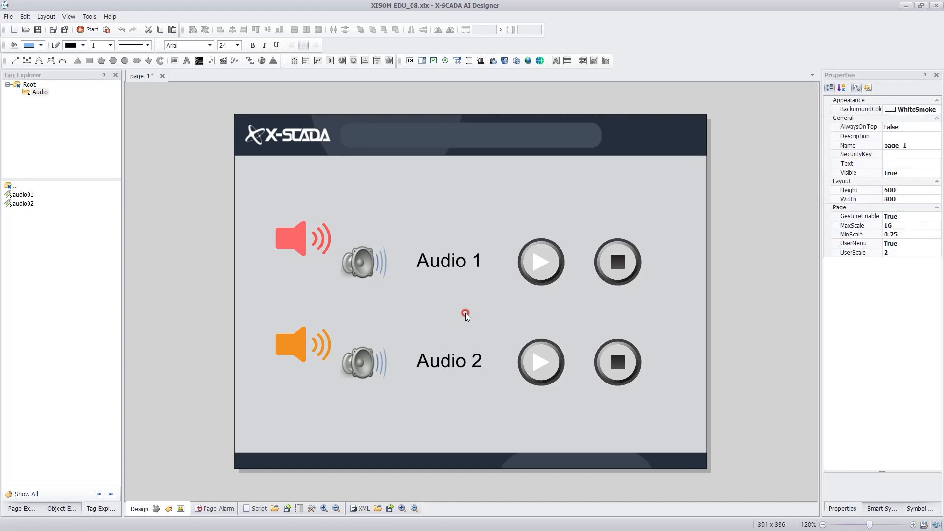
pyautogui.click(374, 272)
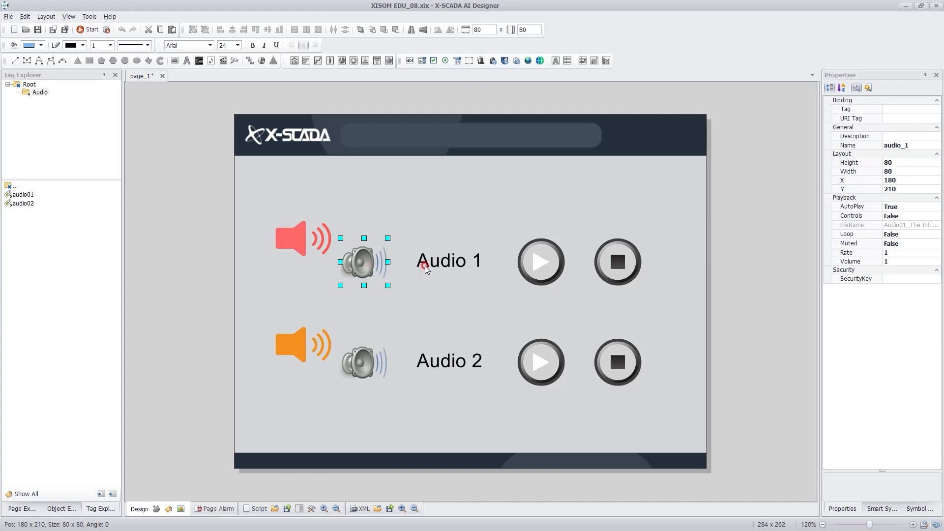
pyautogui.click(863, 112)
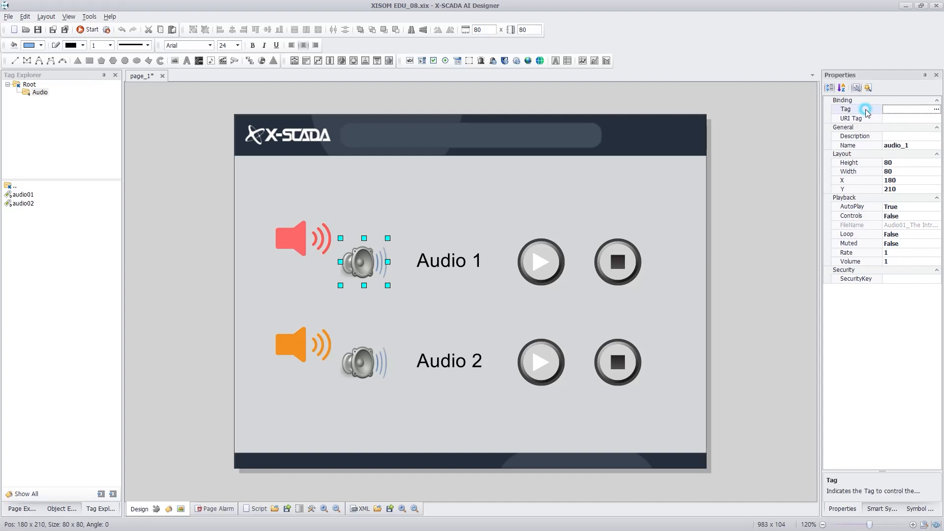
pyautogui.click(936, 111)
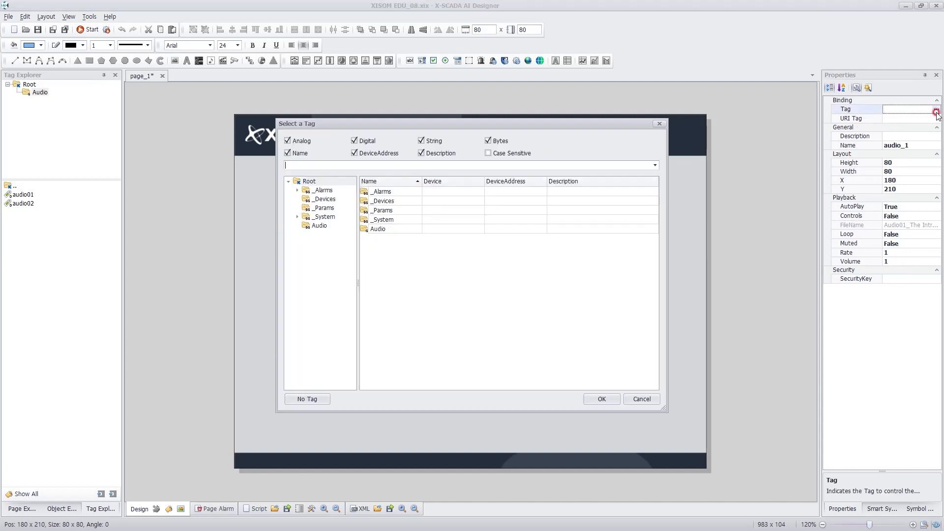
pyautogui.doubleClick(416, 233)
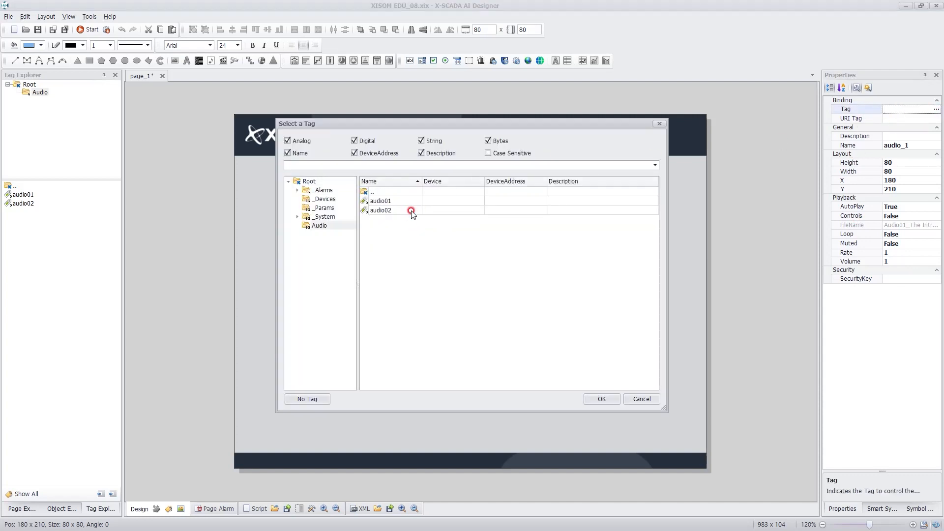
pyautogui.click(414, 202)
pyautogui.click(609, 399)
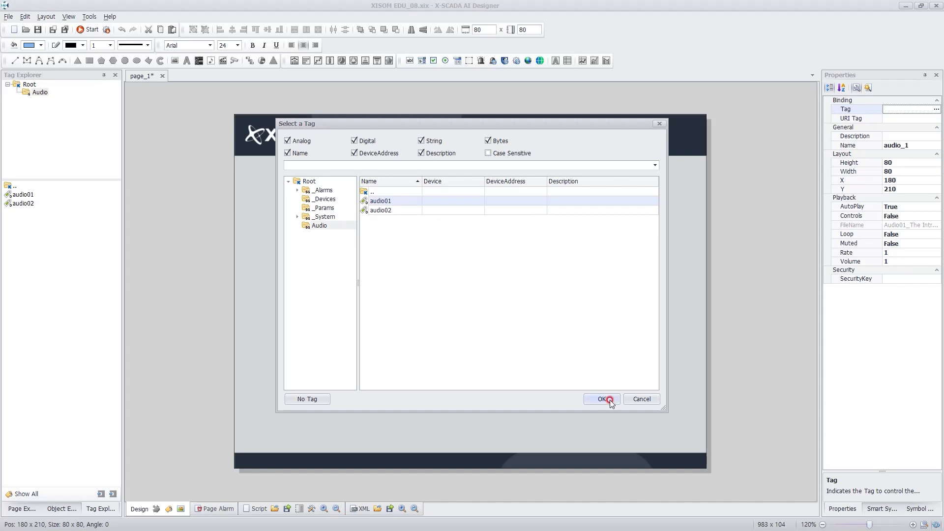
pyautogui.click(609, 399)
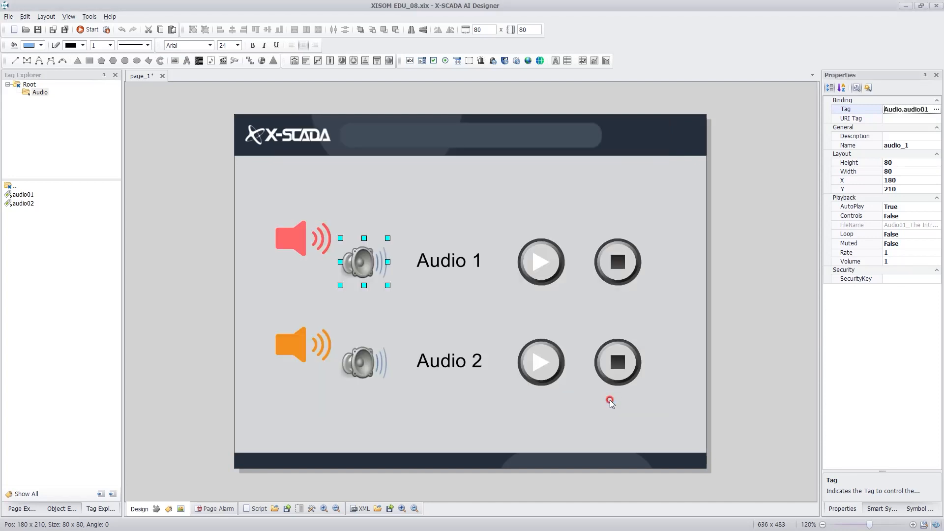
# Bind the Audio 2 row's audio object to the tag Audio.audio02.
pyautogui.click(376, 364)
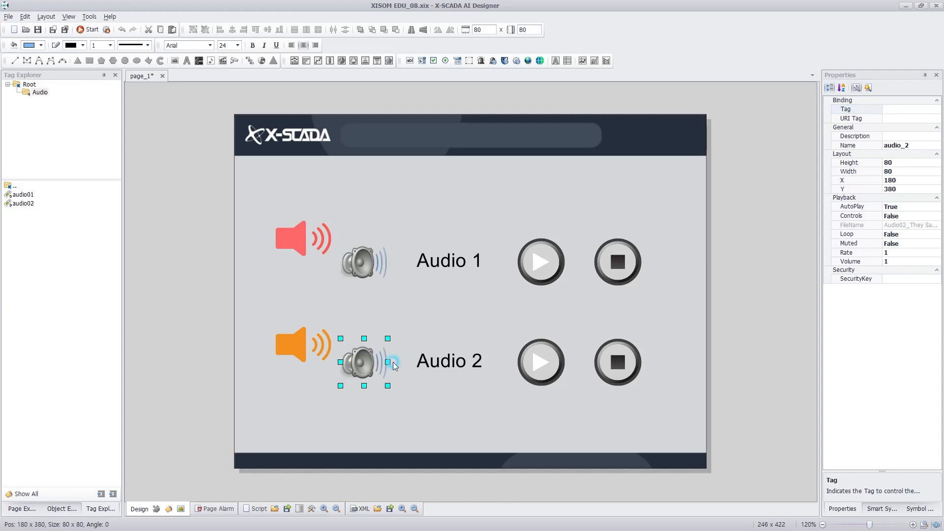
pyautogui.click(874, 111)
pyautogui.click(936, 108)
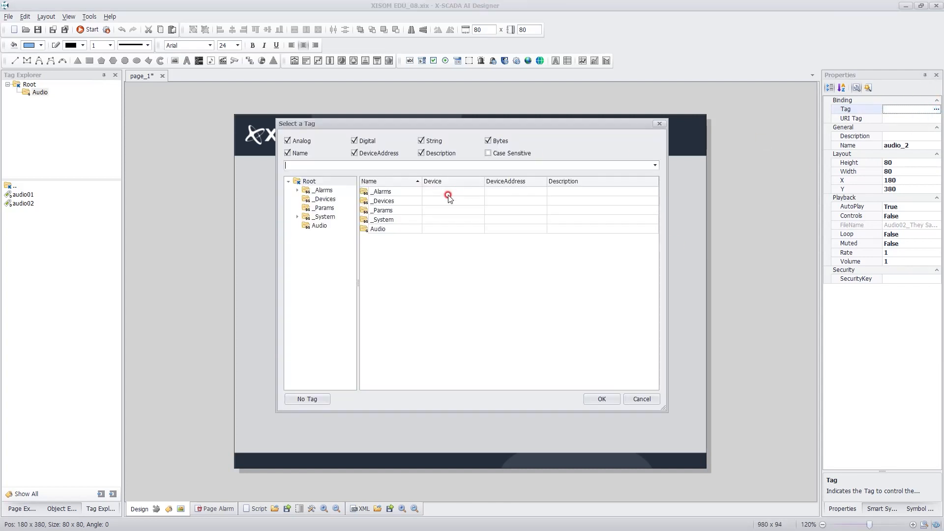
pyautogui.doubleClick(409, 231)
pyautogui.click(397, 211)
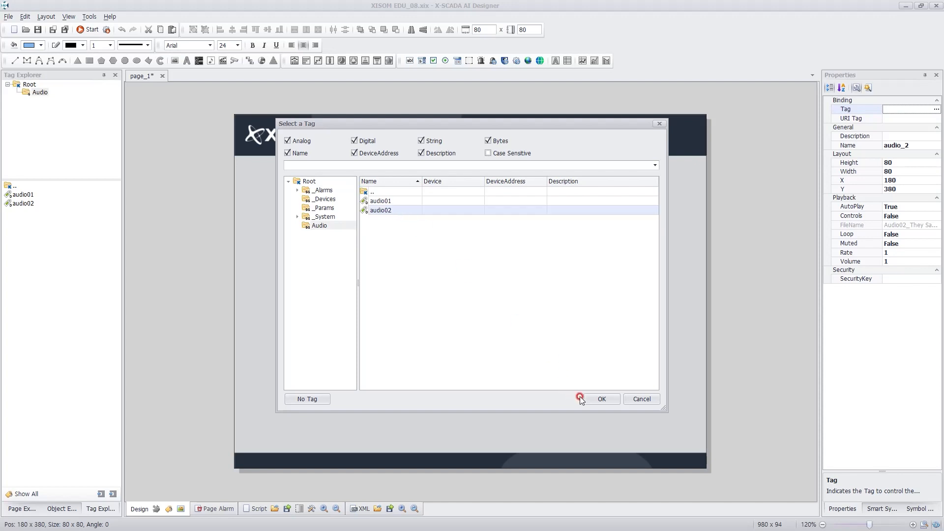
pyautogui.click(602, 399)
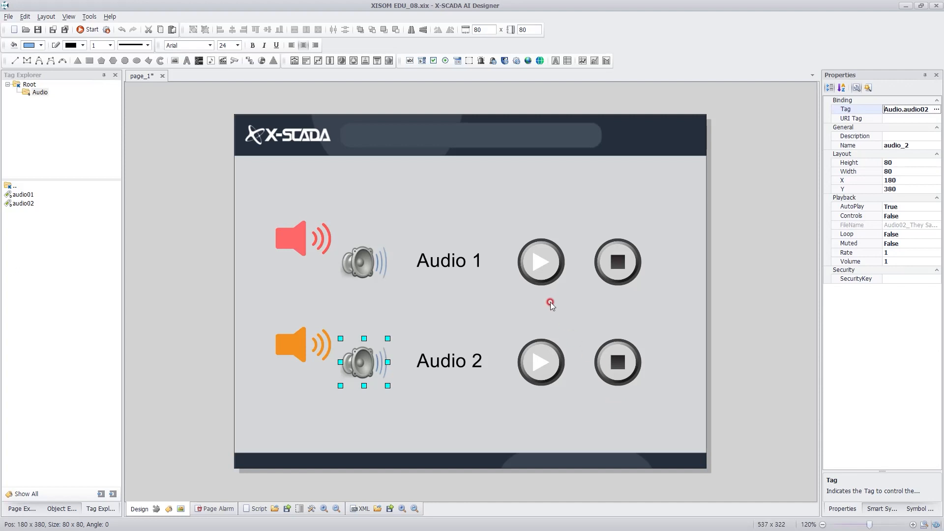
# Give the Audio 1 play button a Click - Tag Value action that sets Audio.audio01 to true.
pyautogui.click(544, 268)
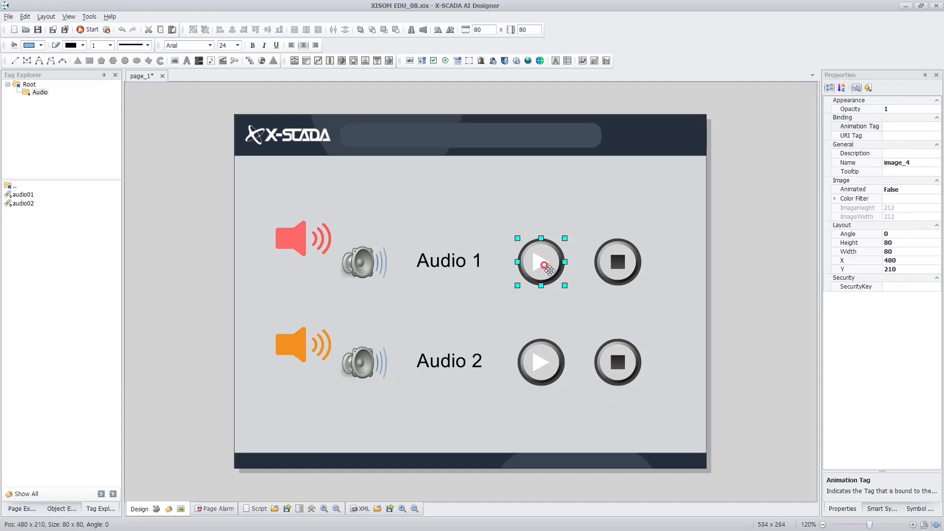
pyautogui.doubleClick(549, 270)
pyautogui.click(475, 291)
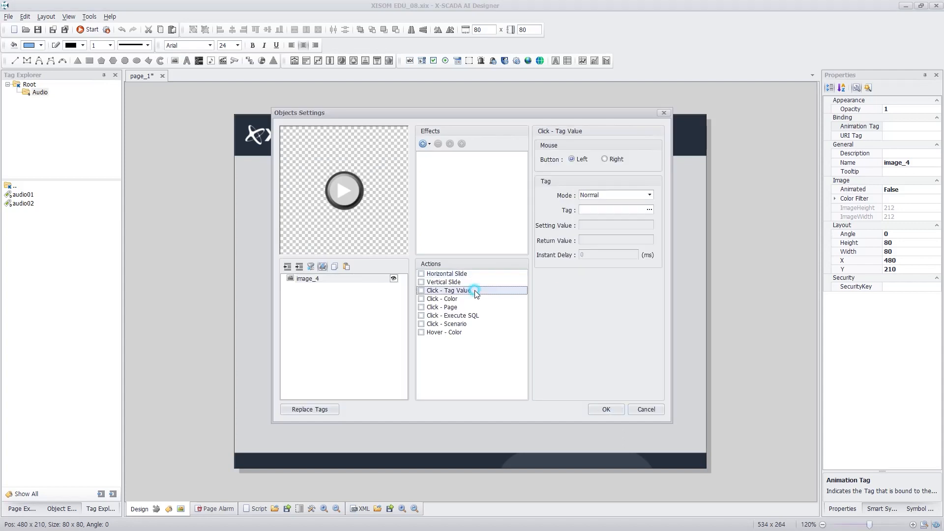
pyautogui.click(474, 291)
pyautogui.click(649, 209)
pyautogui.click(430, 230)
pyautogui.doubleClick(430, 230)
pyautogui.click(428, 201)
pyautogui.click(608, 400)
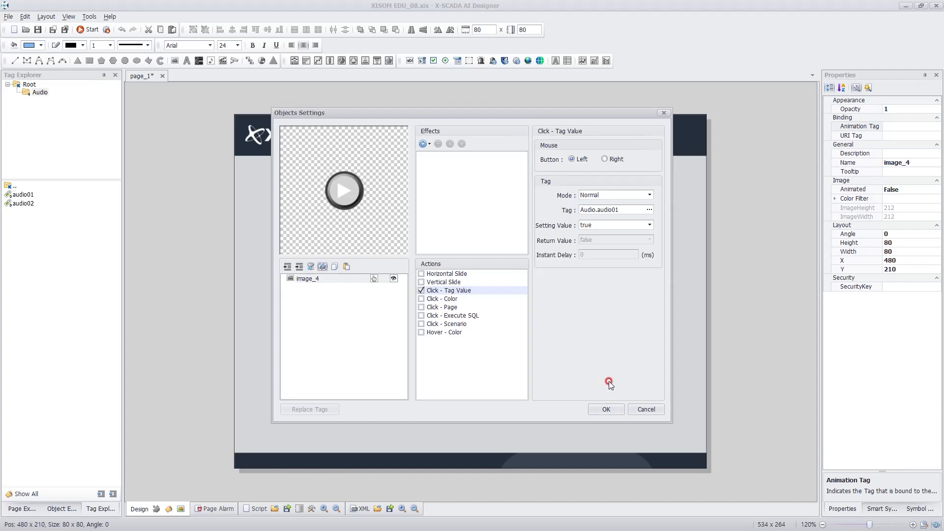
pyautogui.click(494, 373)
pyautogui.click(612, 408)
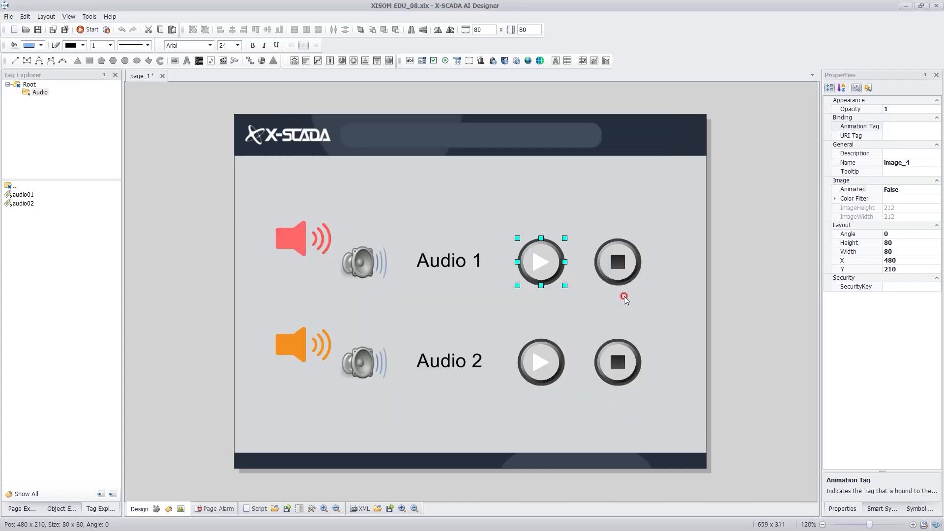
# Give the Audio 1 stop button a Click - Tag Value action that sets Audio.audio01 to false.
pyautogui.click(626, 257)
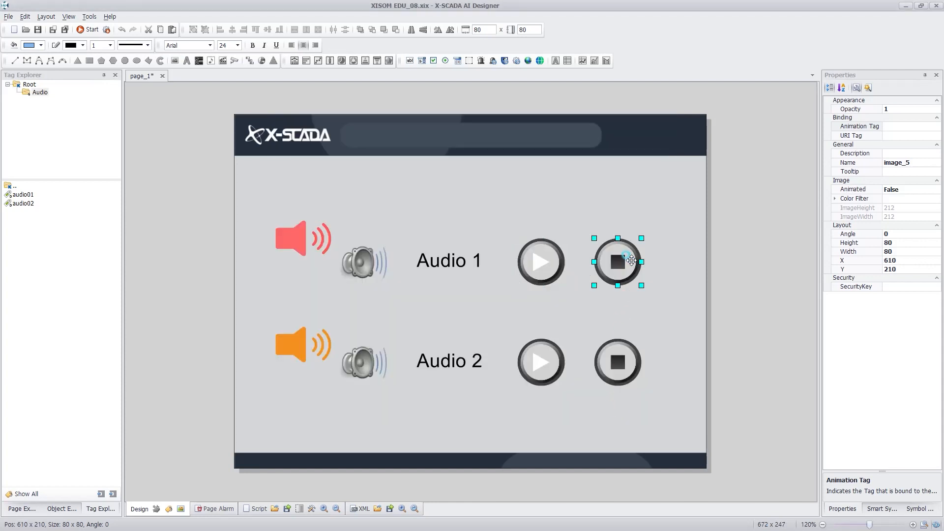
pyautogui.doubleClick(630, 261)
pyautogui.click(475, 291)
pyautogui.click(475, 291)
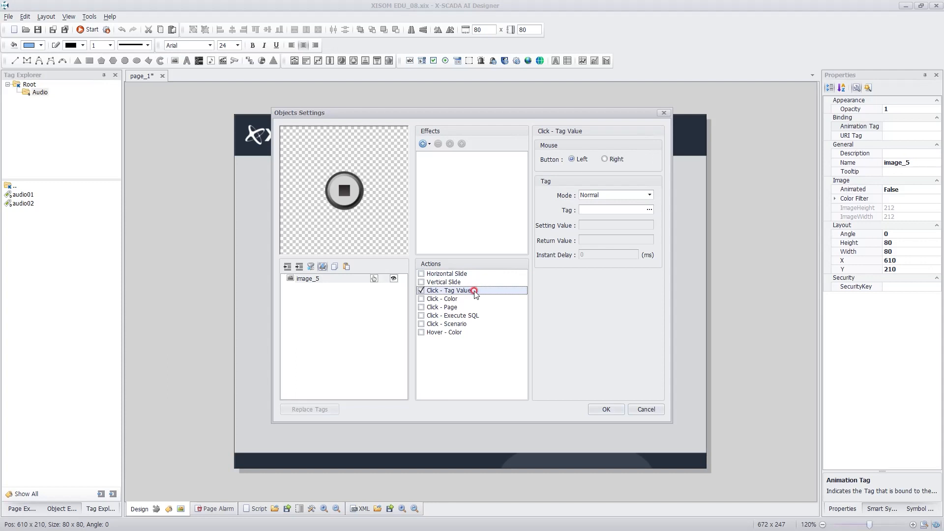
pyautogui.click(649, 212)
pyautogui.doubleClick(421, 228)
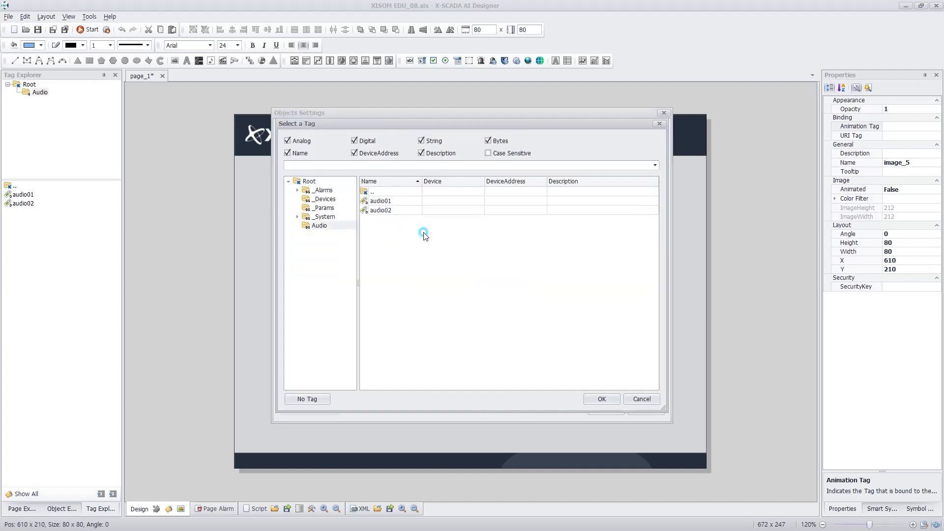
pyautogui.click(420, 201)
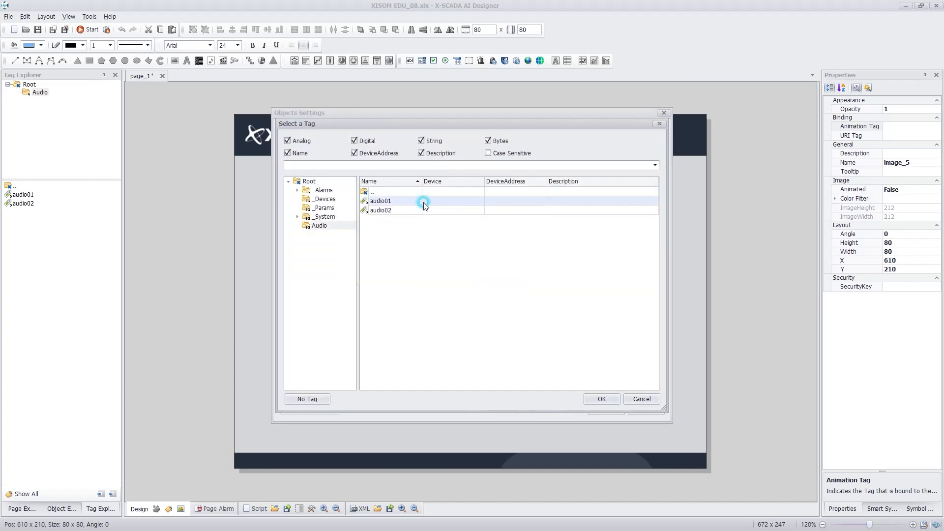
pyautogui.click(607, 399)
pyautogui.click(647, 225)
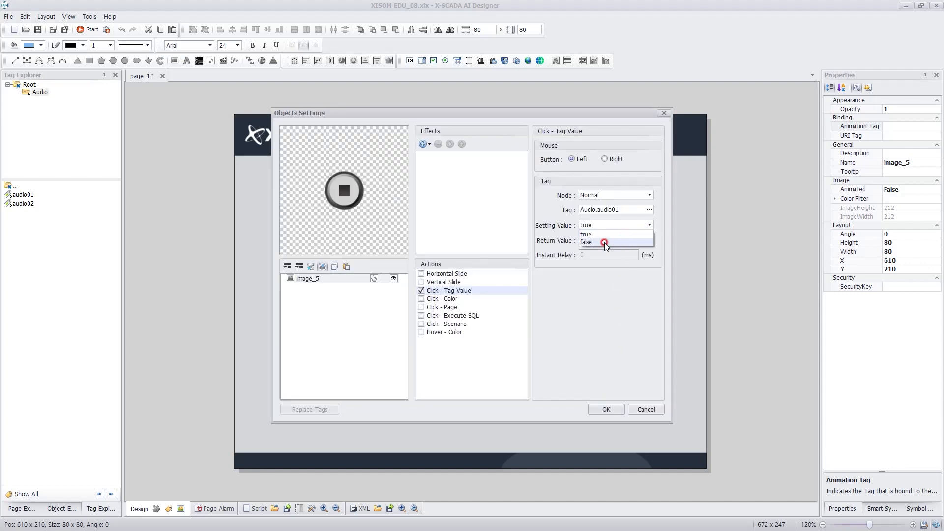
pyautogui.click(603, 243)
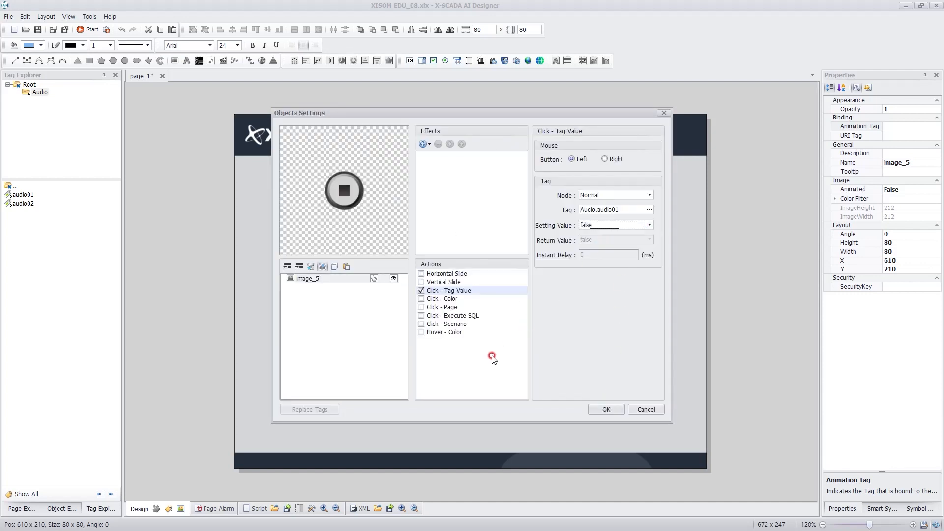
pyautogui.click(607, 410)
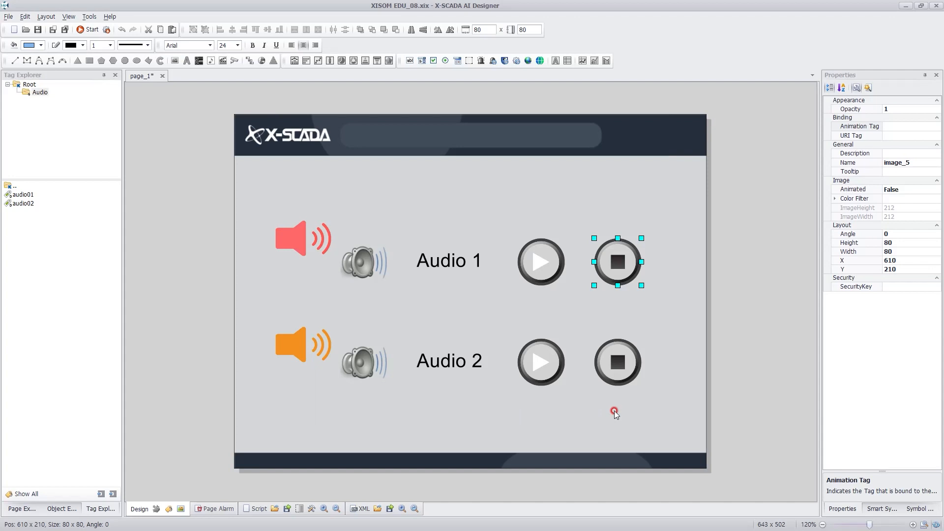
# Give the Audio 2 play button a Click - Tag Value action that sets Audio.audio02 to true.
pyautogui.click(541, 363)
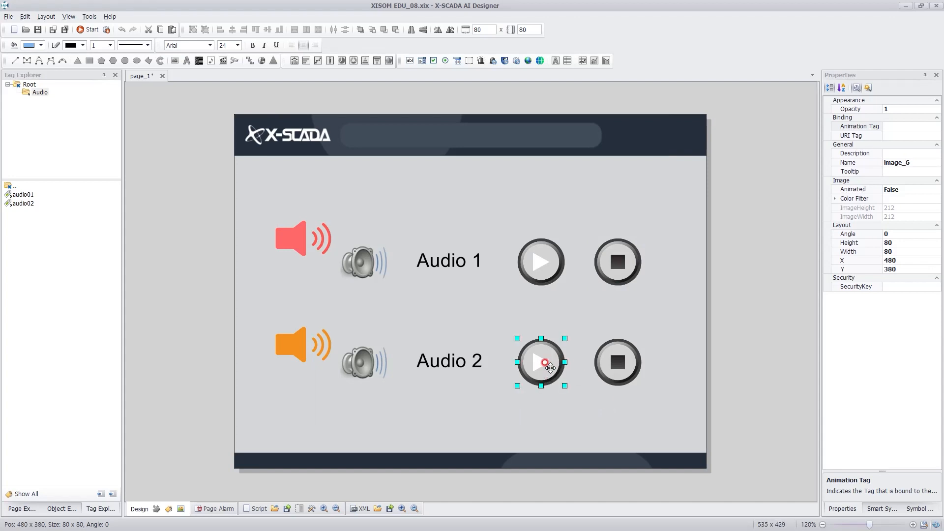
pyautogui.doubleClick(546, 365)
pyautogui.click(449, 291)
pyautogui.click(647, 209)
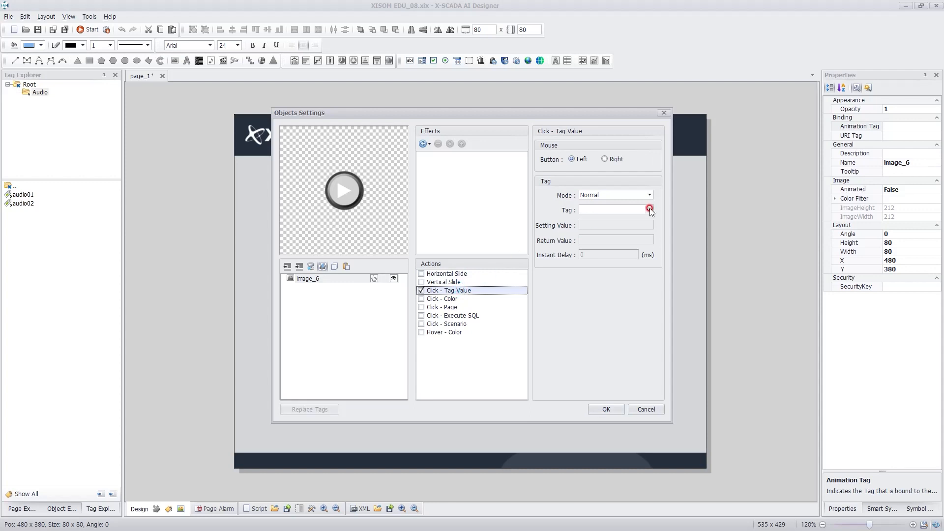
pyautogui.doubleClick(470, 229)
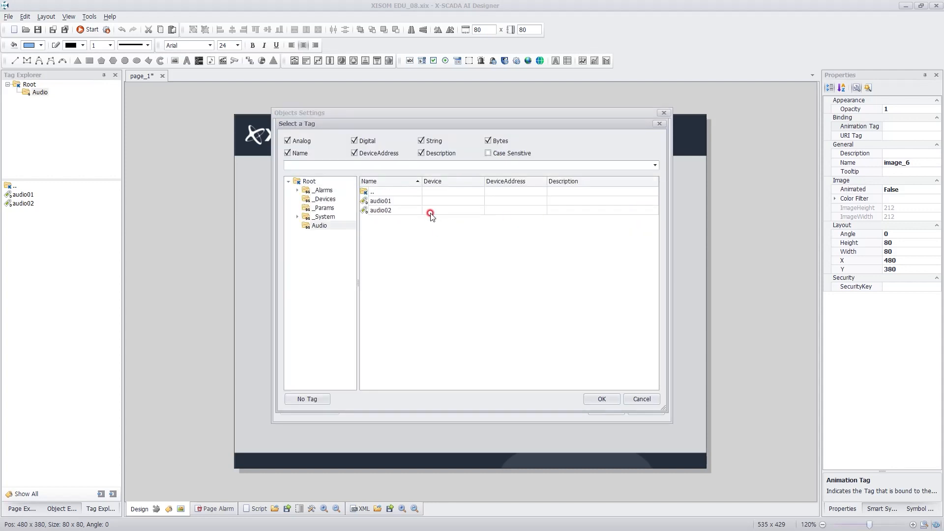
pyautogui.doubleClick(430, 212)
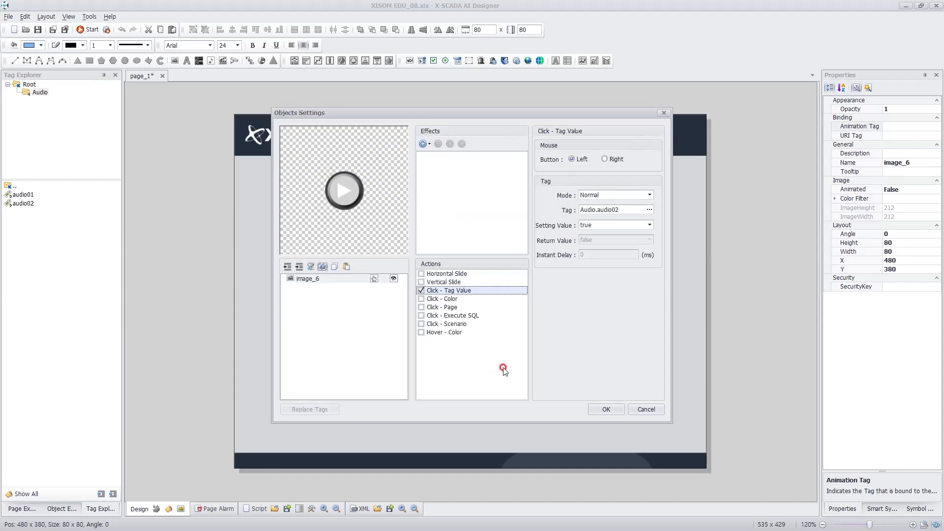
pyautogui.click(617, 412)
# Give the Audio 2 stop button a Click - Tag Value action that sets Audio.audio02 to false.
pyautogui.click(623, 366)
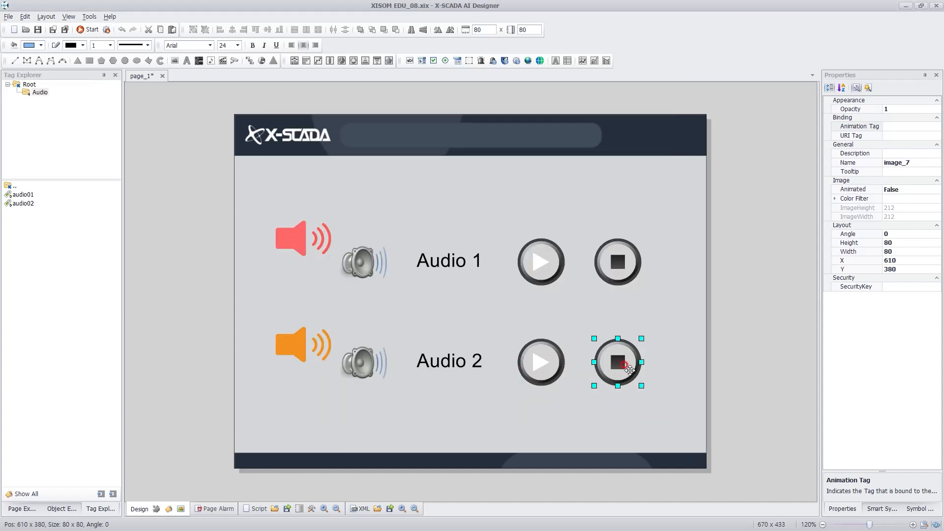
pyautogui.doubleClick(625, 368)
pyautogui.click(480, 290)
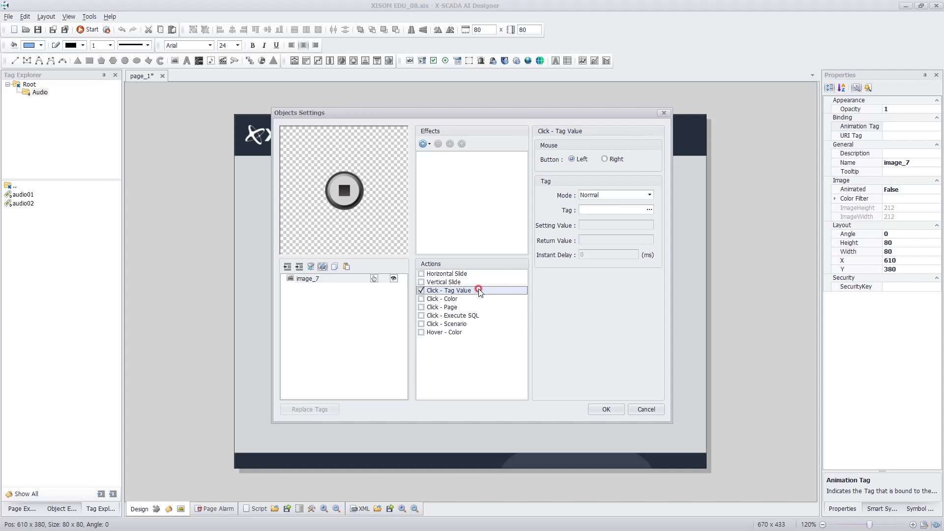
pyautogui.click(639, 207)
pyautogui.doubleClick(407, 229)
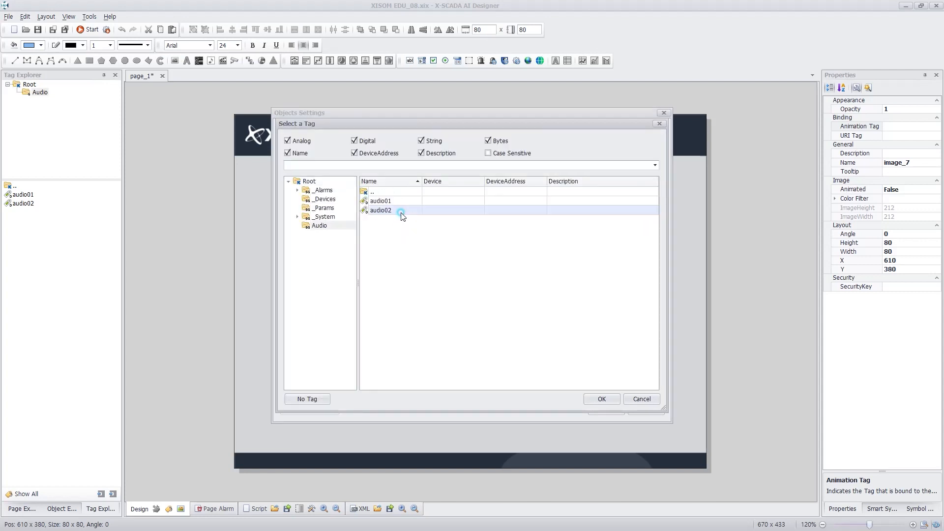
pyautogui.doubleClick(401, 211)
pyautogui.click(624, 243)
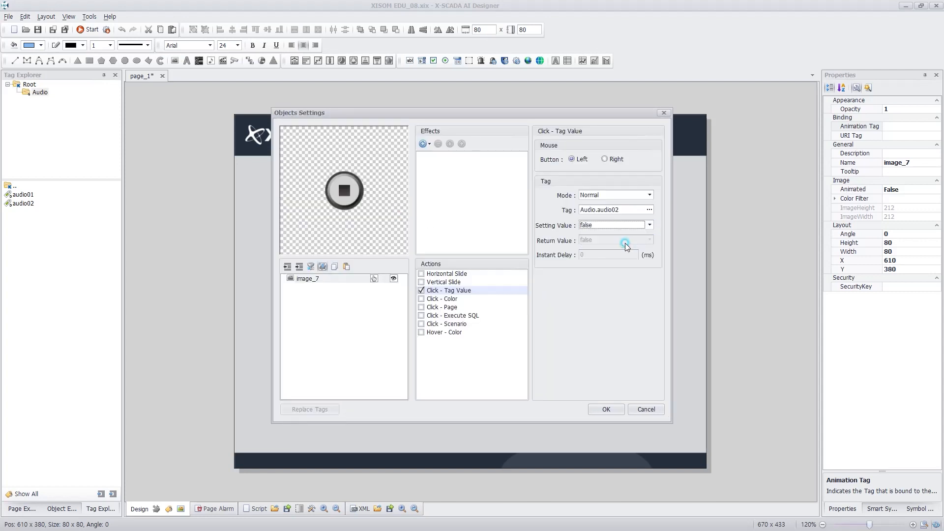
pyautogui.click(617, 409)
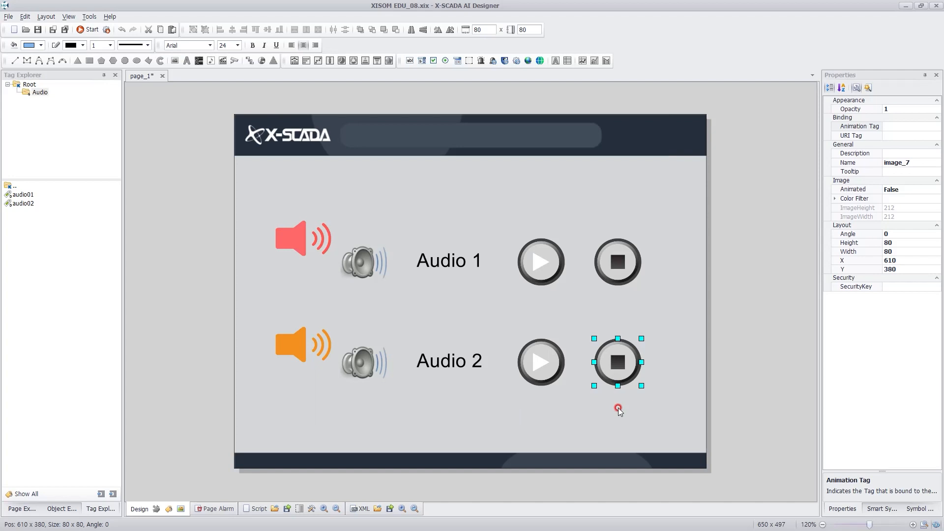
# Add a Blink effect to the red speaker symbol that runs when Audio.audio01 == true, with a speed of 0.4 sec.
pyautogui.click(304, 241)
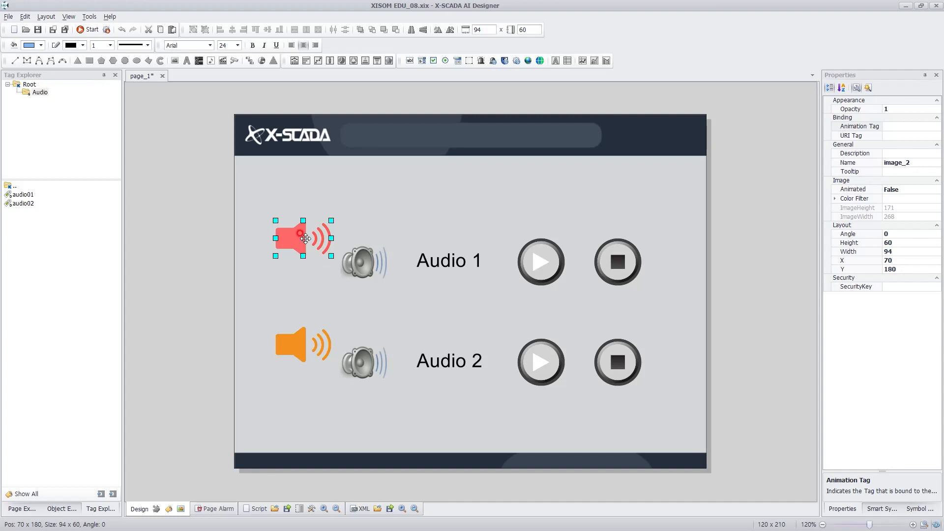
pyautogui.doubleClick(305, 238)
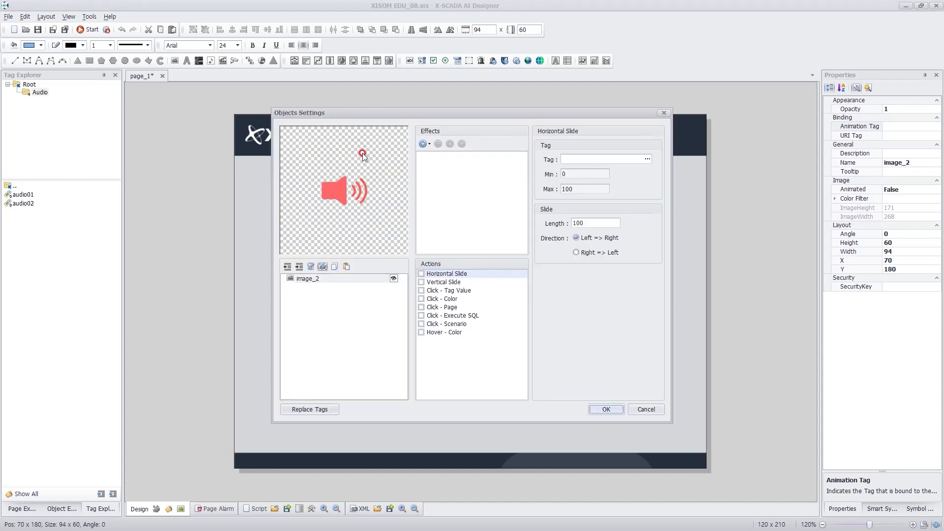
pyautogui.click(423, 143)
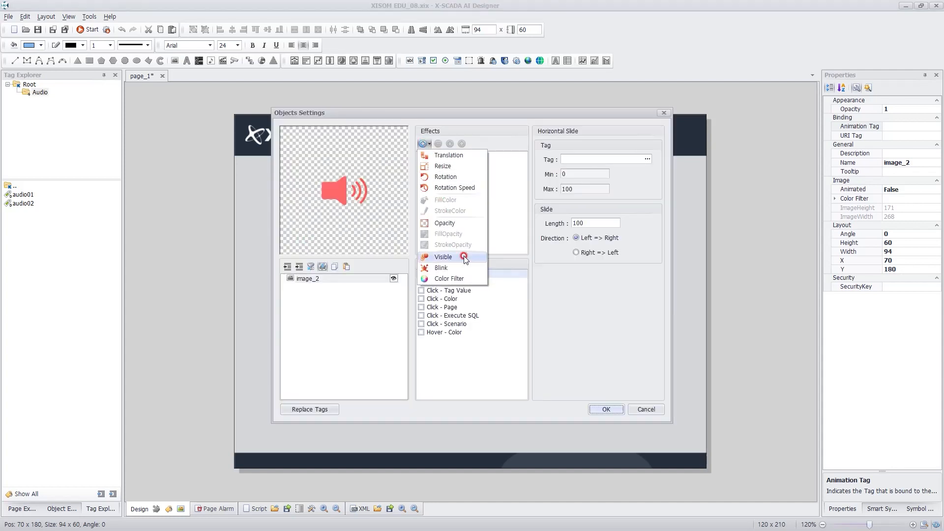
pyautogui.click(471, 268)
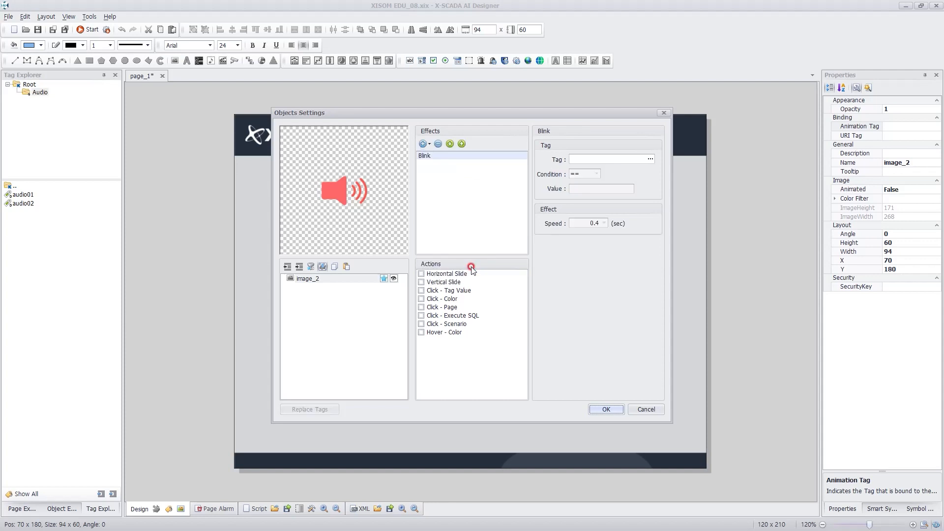
pyautogui.click(650, 158)
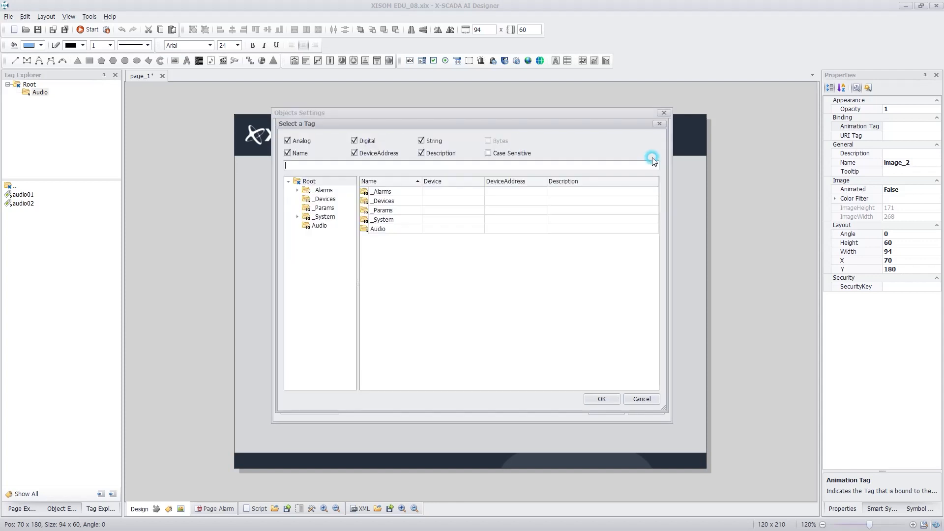
pyautogui.doubleClick(468, 230)
pyautogui.click(448, 203)
pyautogui.doubleClick(448, 202)
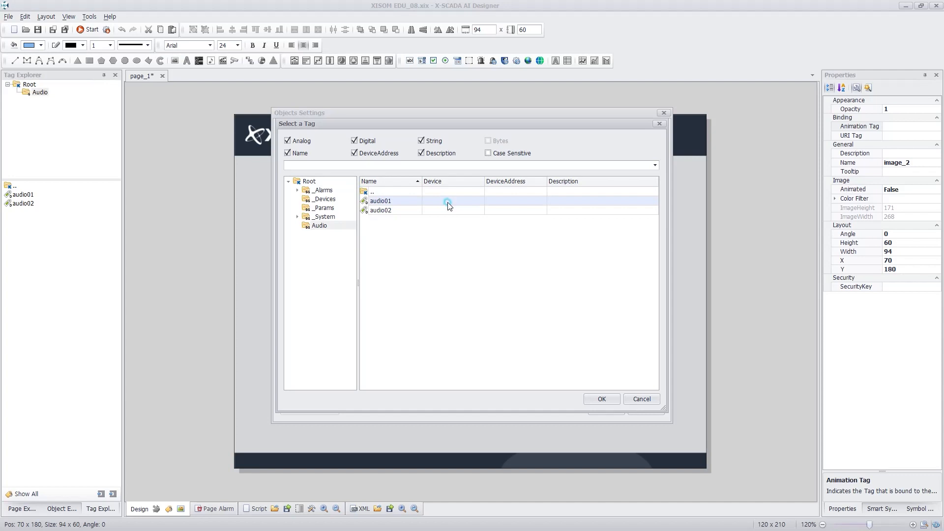
pyautogui.click(475, 230)
pyautogui.click(615, 410)
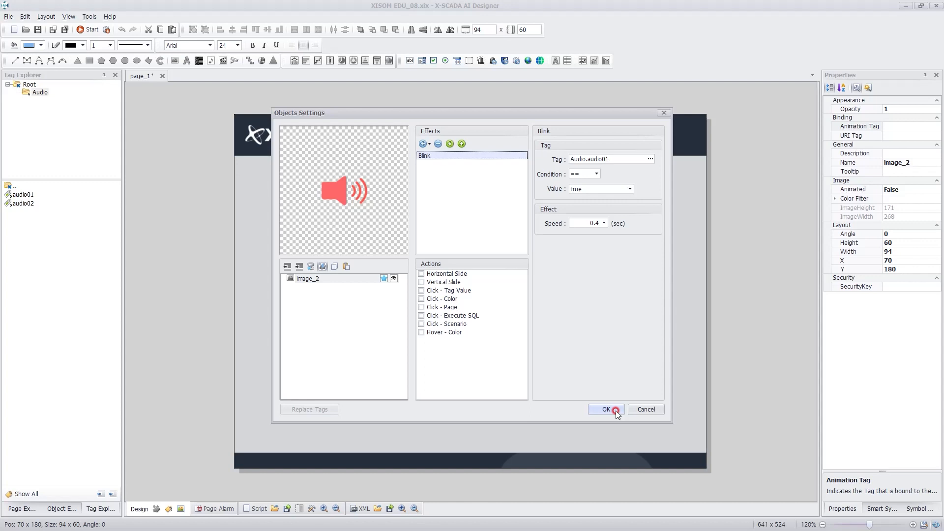
pyautogui.click(606, 409)
# Add a Blink effect to the orange speaker symbol and bind it to the Audio.audio02 tag.
pyautogui.click(312, 348)
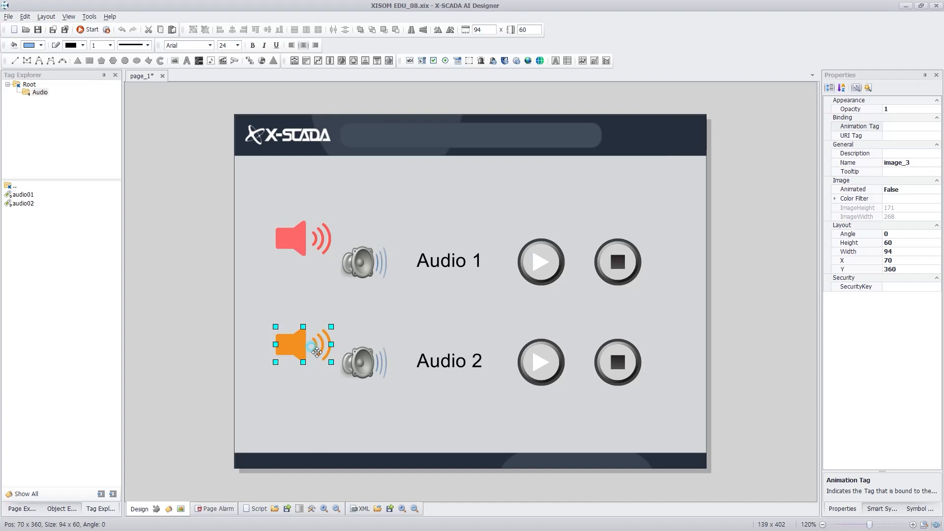
pyautogui.doubleClick(315, 349)
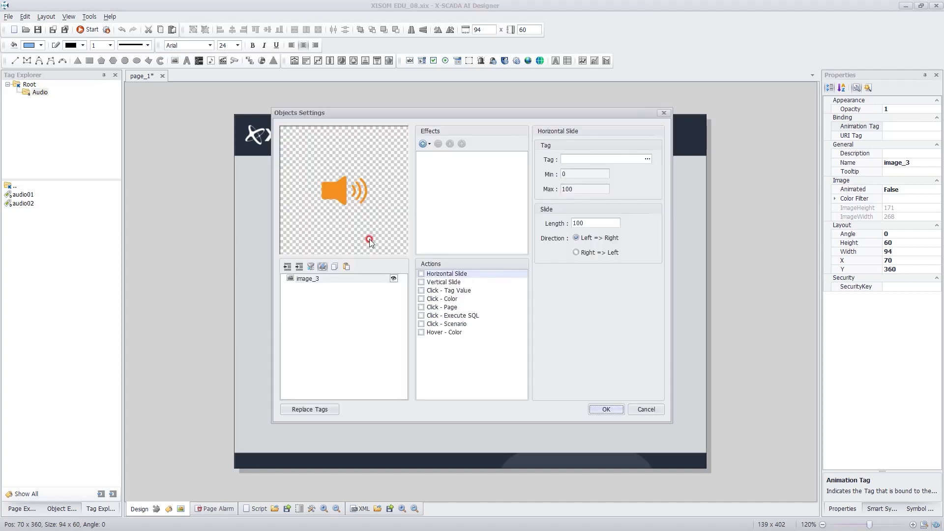
pyautogui.click(423, 143)
pyautogui.click(477, 269)
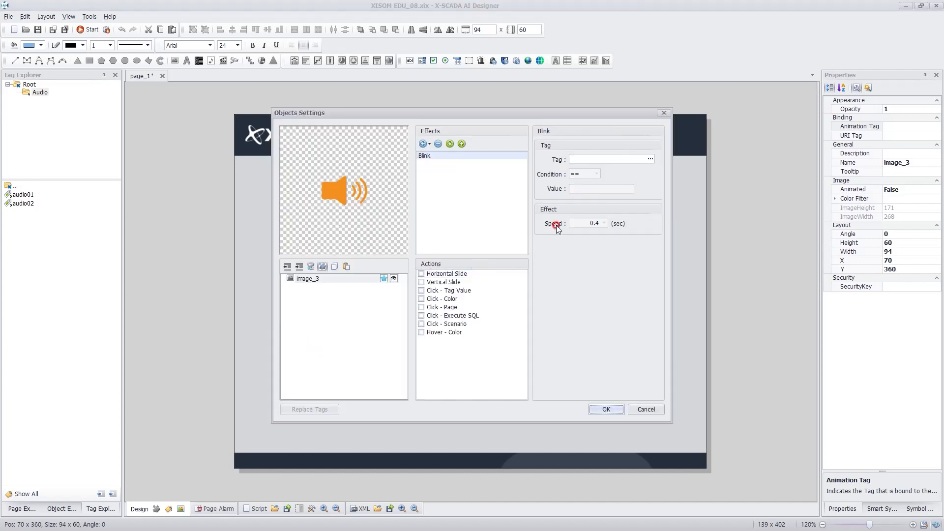
pyautogui.click(649, 159)
pyautogui.doubleClick(459, 232)
pyautogui.click(442, 212)
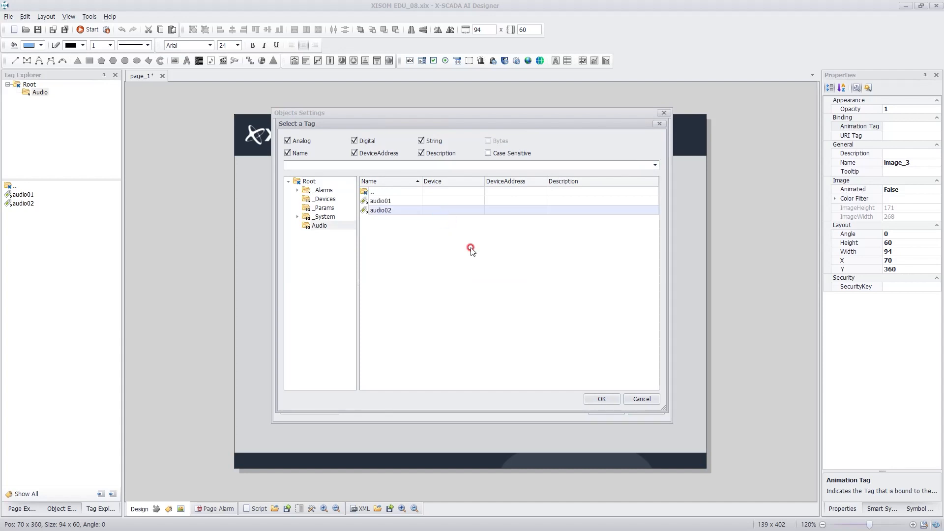
pyautogui.click(606, 398)
pyautogui.click(614, 410)
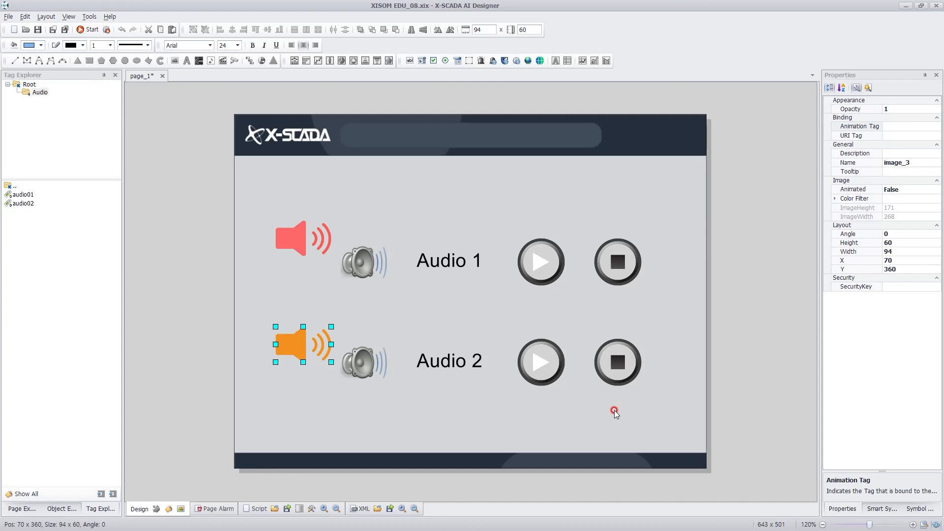
# Add a new blank page to the project.
pyautogui.click(34, 514)
pyautogui.rightClick(26, 215)
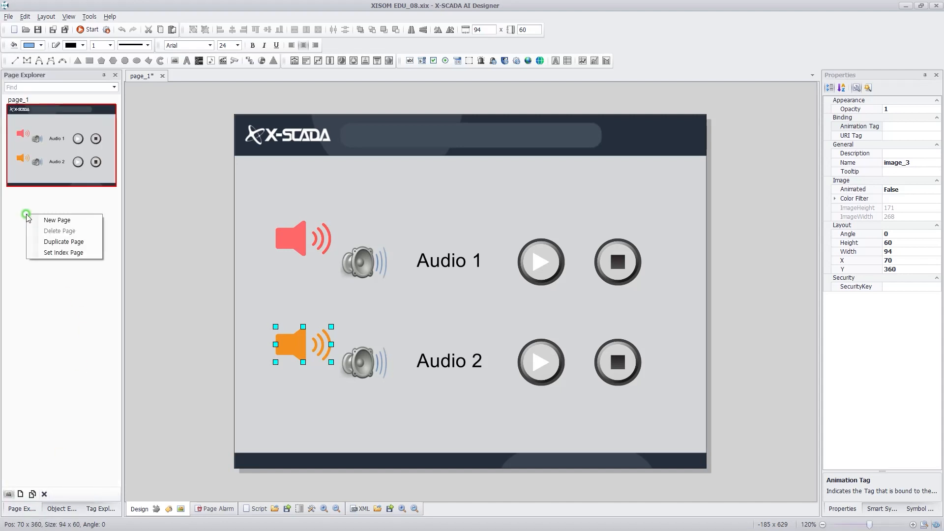
pyautogui.click(83, 222)
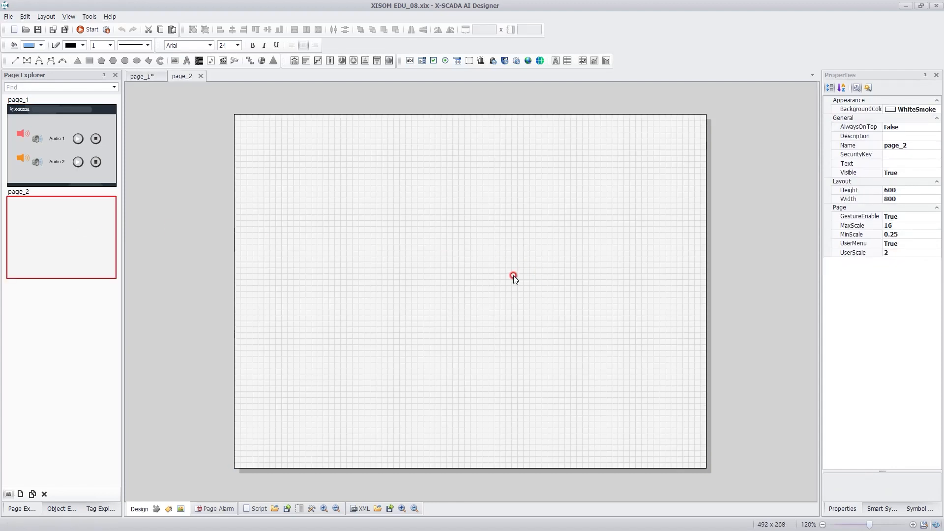
# Insert the X-SCADA background image across the whole 800 x 600 page and lock it.
pyautogui.click(479, 268)
pyautogui.click(176, 64)
pyautogui.moveTo(236, 115); pyautogui.dragTo(706, 468)
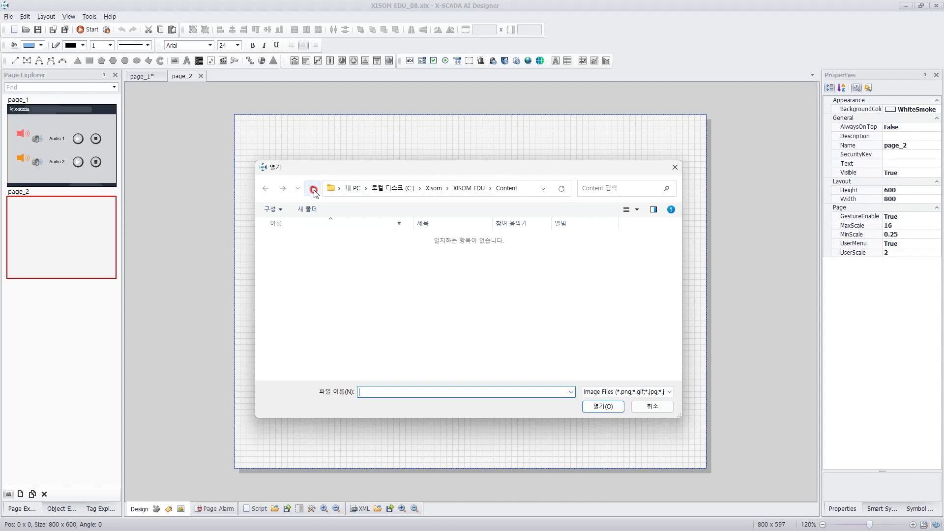
pyautogui.click(313, 188)
pyautogui.click(458, 310)
pyautogui.click(620, 408)
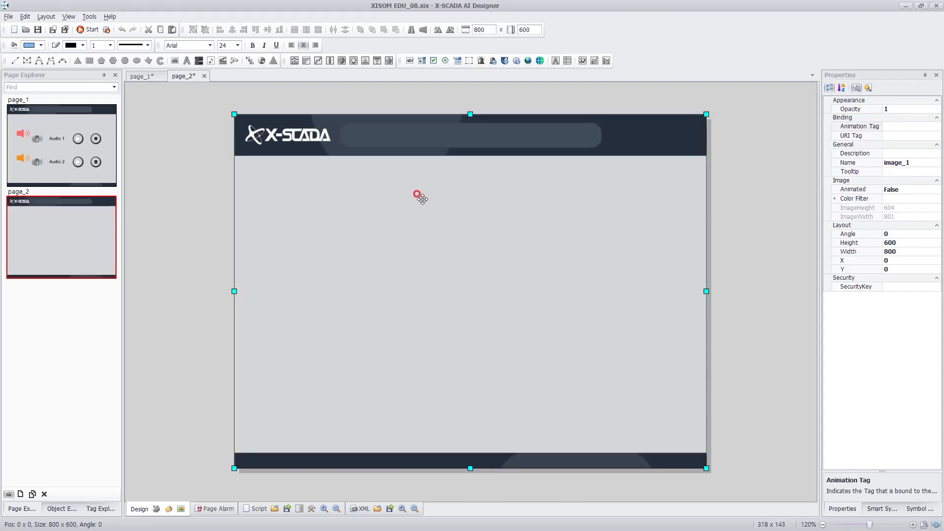
pyautogui.rightClick(422, 200)
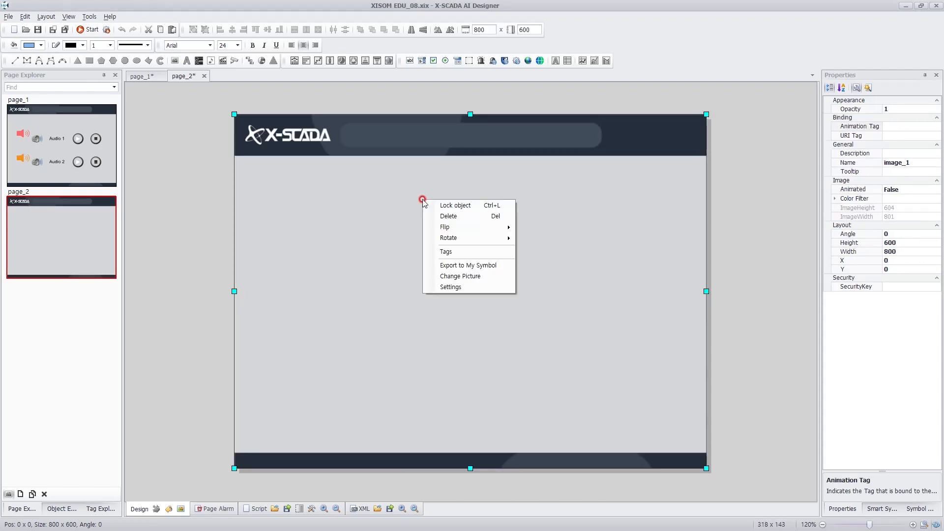
pyautogui.click(510, 206)
pyautogui.click(482, 275)
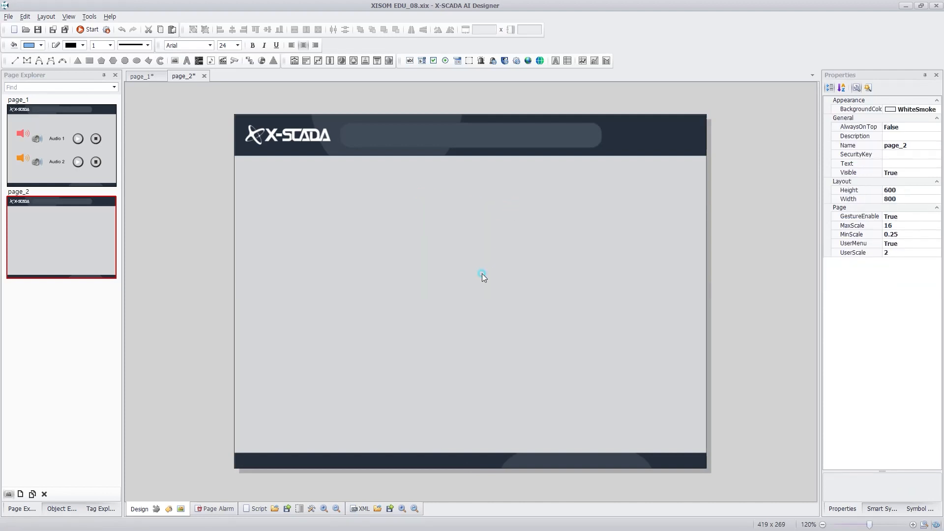
# Insert Video01.mp4 as a 780 x 390 video object at X 10, Y 80, below the page's header.
pyautogui.click(223, 66)
pyautogui.moveTo(239, 162); pyautogui.dragTo(699, 394)
pyautogui.doubleClick(350, 283)
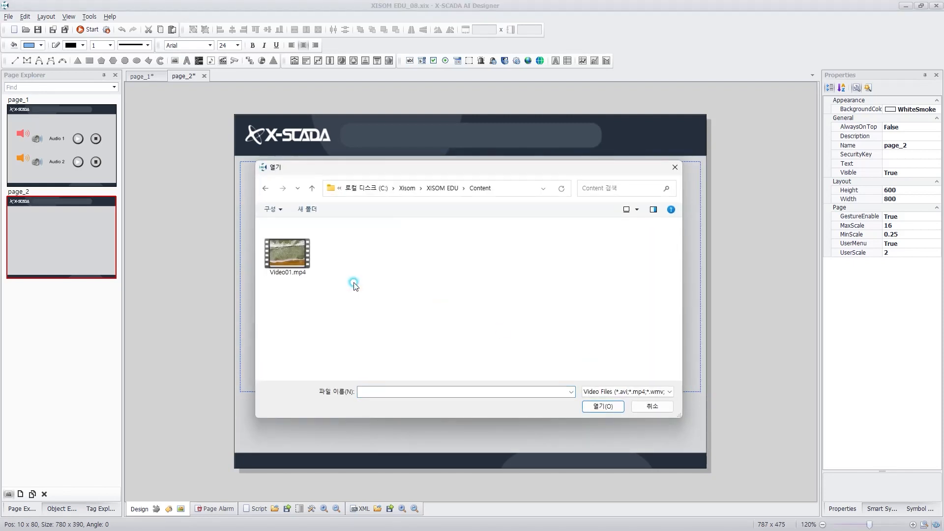
pyautogui.click(276, 247)
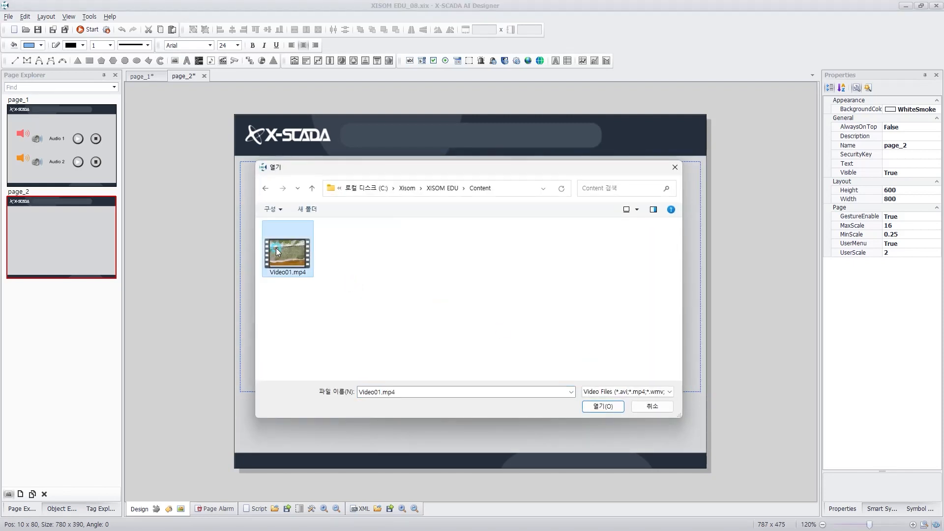
pyautogui.click(602, 407)
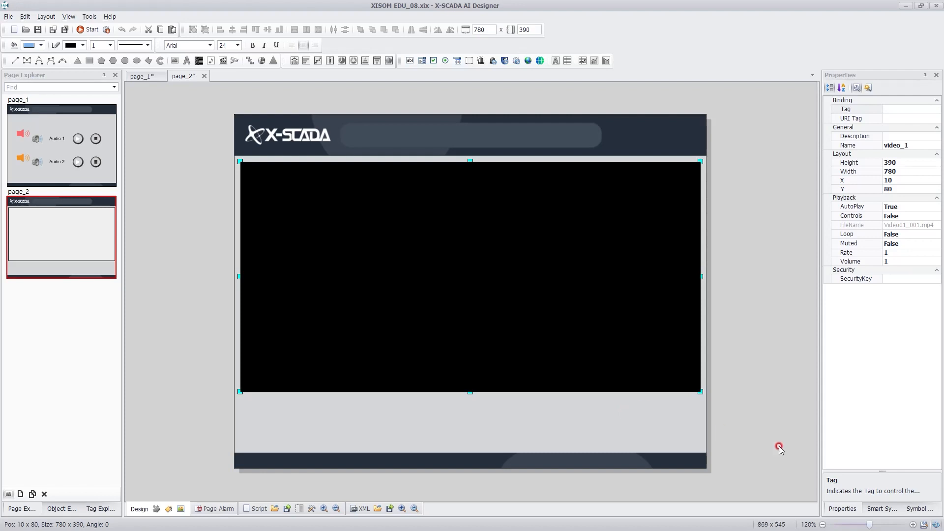
# Place the dark-arrow play, stop, pause and white-arrow play button symbols in a row beneath the video, the first one 60 x 60.
pyautogui.click(912, 510)
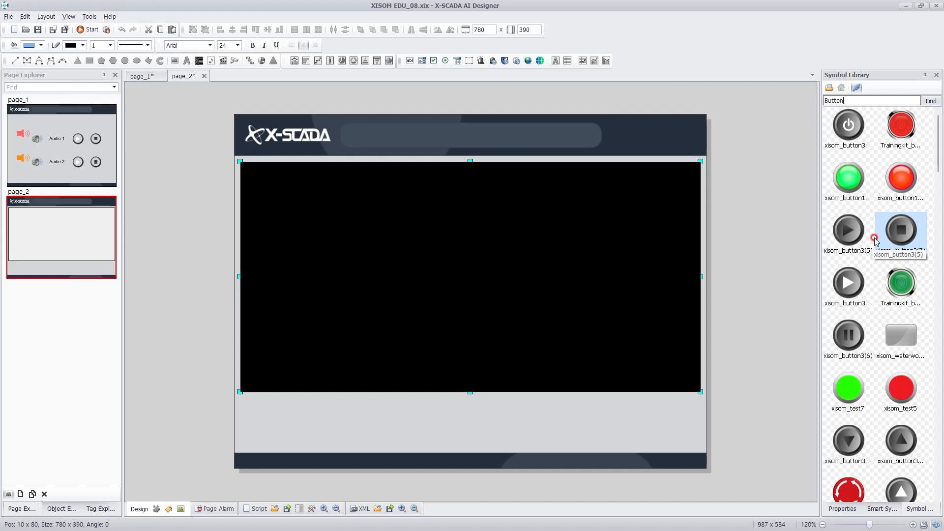
pyautogui.moveTo(873, 240); pyautogui.dragTo(281, 432)
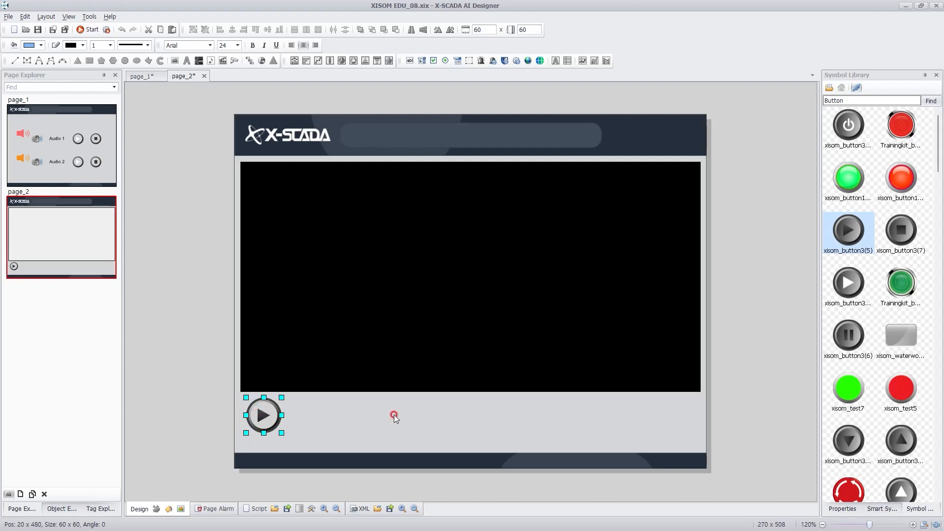
pyautogui.moveTo(909, 228); pyautogui.dragTo(355, 451)
pyautogui.moveTo(848, 334); pyautogui.dragTo(488, 432)
pyautogui.moveTo(848, 282); pyautogui.dragTo(618, 433)
# Match the other three buttons to the first play button's size and space all four closely in one row.
pyautogui.click(264, 413)
pyautogui.keyDown('shift'); pyautogui.click(356, 443); pyautogui.keyUp('shift')
pyautogui.keyDown('shift'); pyautogui.click(484, 438); pyautogui.keyUp('shift')
pyautogui.keyDown('shift'); pyautogui.click(609, 438); pyautogui.keyUp('shift')
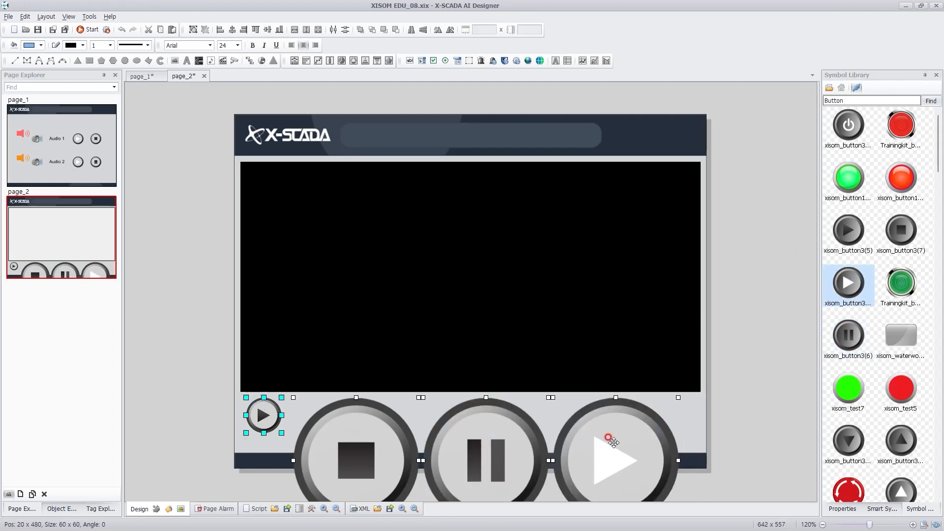
pyautogui.click(318, 31)
pyautogui.moveTo(431, 421); pyautogui.dragTo(348, 420)
pyautogui.moveTo(557, 417); pyautogui.dragTo(393, 416)
pyautogui.click(531, 444)
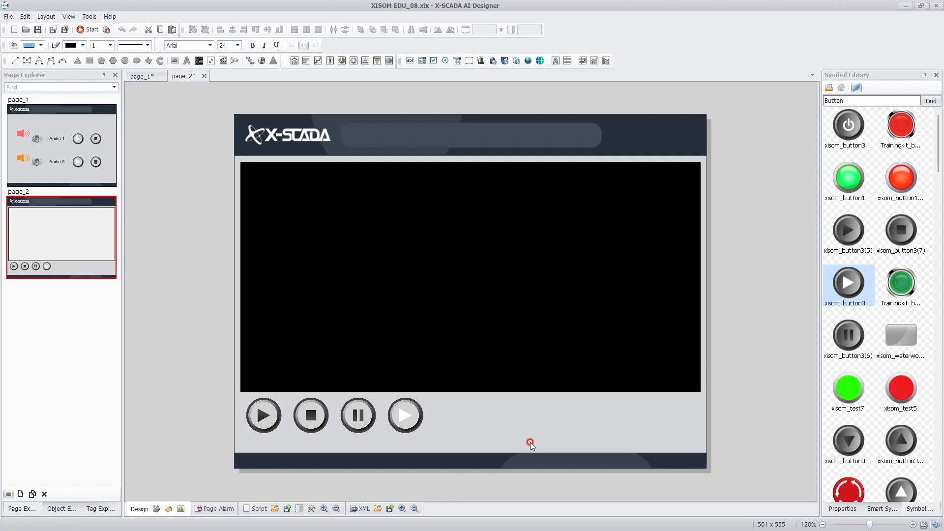
# Add a 60 x 20 text label beneath the first play button and nudge it down to Y 550.
pyautogui.click(185, 62)
pyautogui.moveTo(246, 432); pyautogui.dragTo(280, 445)
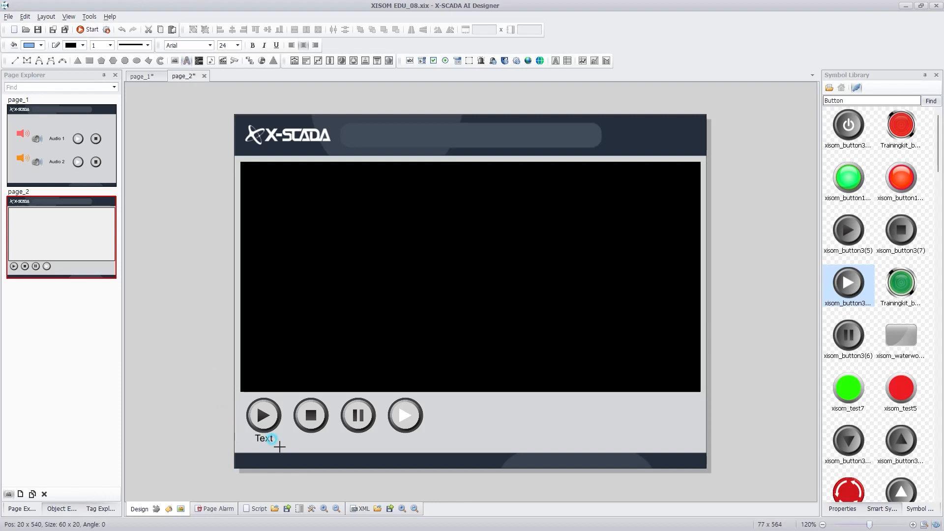
pyautogui.press('Down')
pyautogui.press('Down')
pyautogui.press('Down')
pyautogui.press('Down')
pyautogui.press('Down')
pyautogui.press('Down')
pyautogui.press('Down')
pyautogui.press('Down')
pyautogui.press('Down')
pyautogui.press('Down')
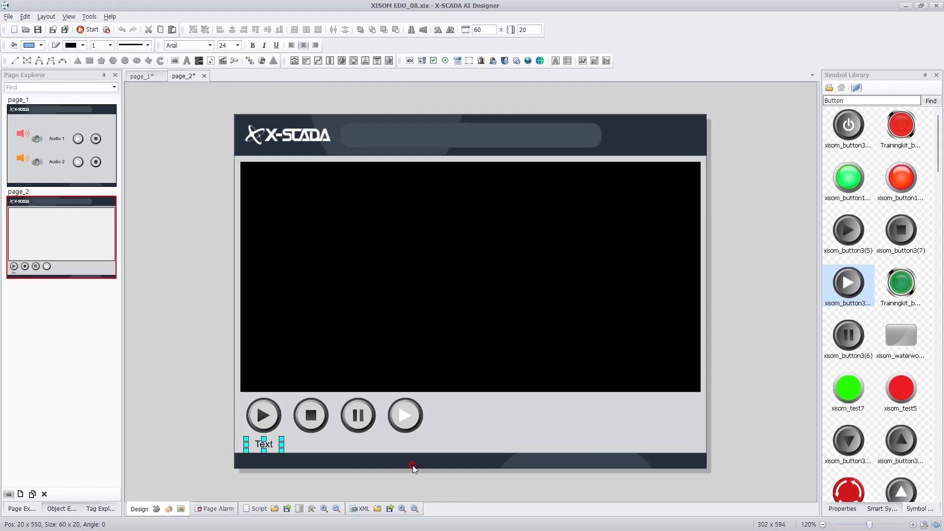
# Set the new label's text to START.
pyautogui.press('F4')
pyautogui.write('ST')
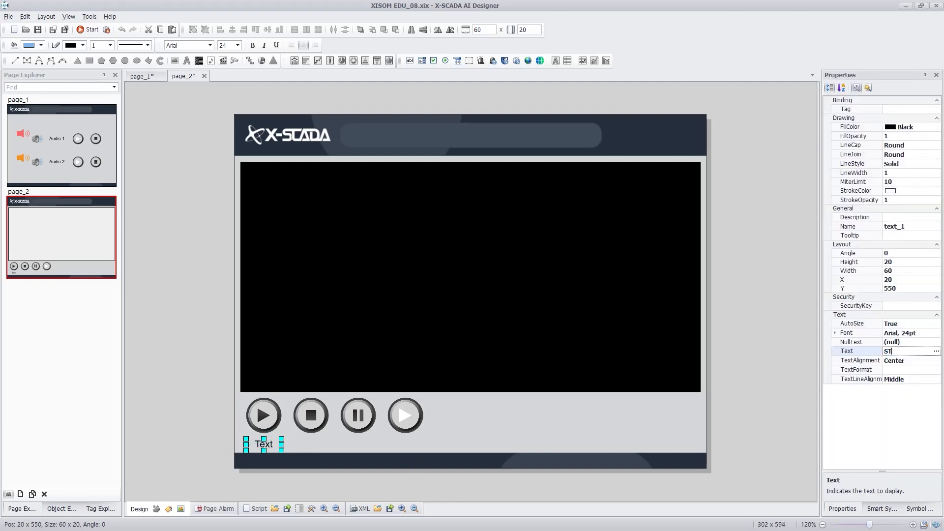
pyautogui.write('ART')
pyautogui.press('Return')
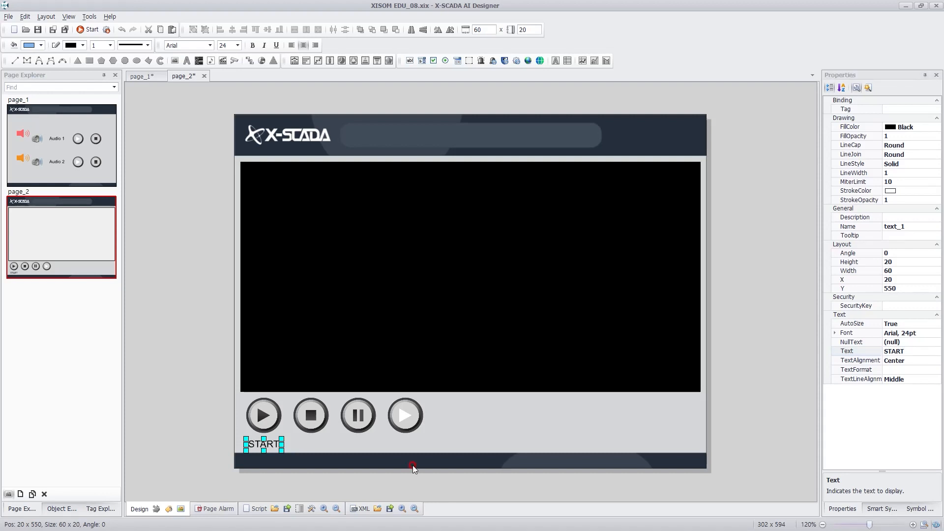
# Copy the START label beneath the other three buttons and set the copies' texts to STOP, PAUSE and PLAY.
pyautogui.keyDown('ctrl'); pyautogui.moveTo(263, 444); pyautogui.dragTo(363, 444); pyautogui.keyUp('ctrl')
pyautogui.keyDown('ctrl'); pyautogui.moveTo(358, 444); pyautogui.dragTo(405, 445); pyautogui.keyUp('ctrl')
pyautogui.click(311, 444)
pyautogui.click(910, 350)
pyautogui.write('STOP')
pyautogui.press('Return')
pyautogui.click(358, 444)
pyautogui.click(909, 351)
pyautogui.write('PAUSE')
pyautogui.press('Return')
pyautogui.click(396, 445)
pyautogui.write('PLAY')
pyautogui.press('Return')
pyautogui.click(483, 417)
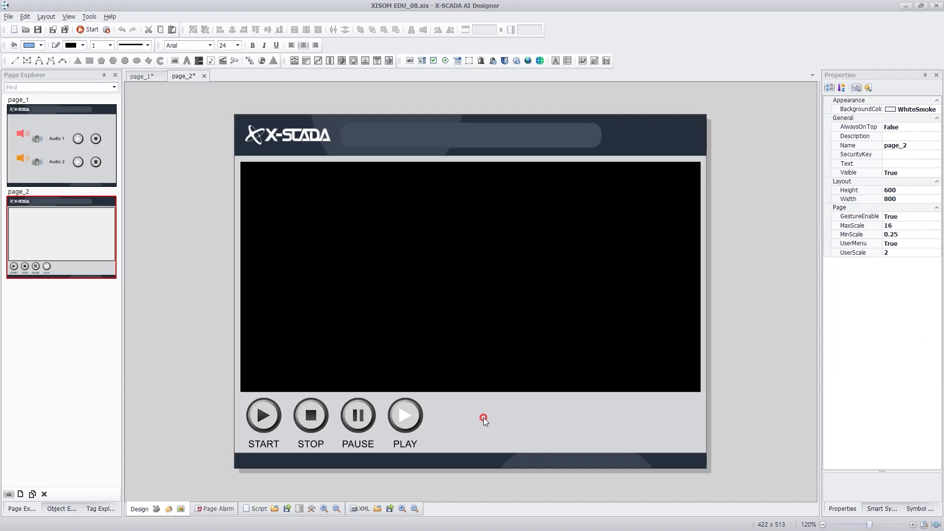
# Create a tag group named Video under Root.
pyautogui.click(102, 509)
pyautogui.click(29, 85)
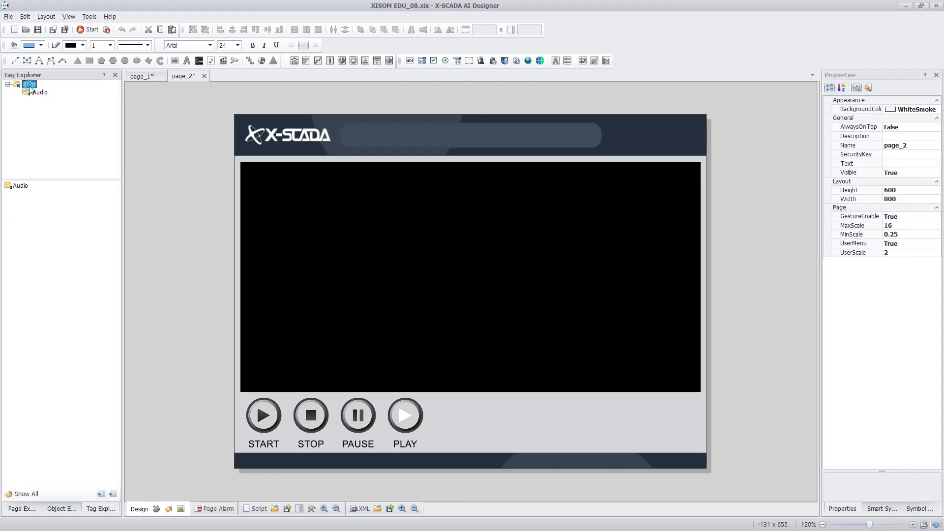
pyautogui.rightClick(29, 215)
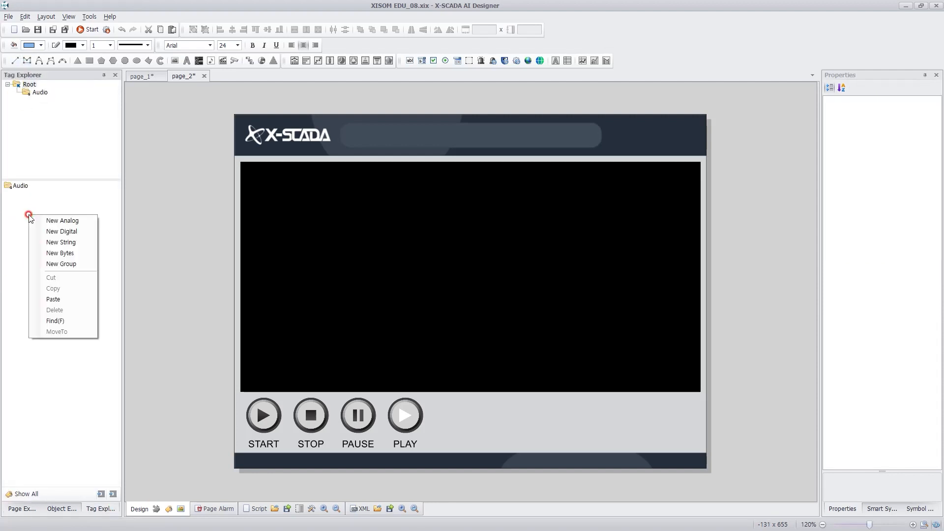
pyautogui.click(86, 264)
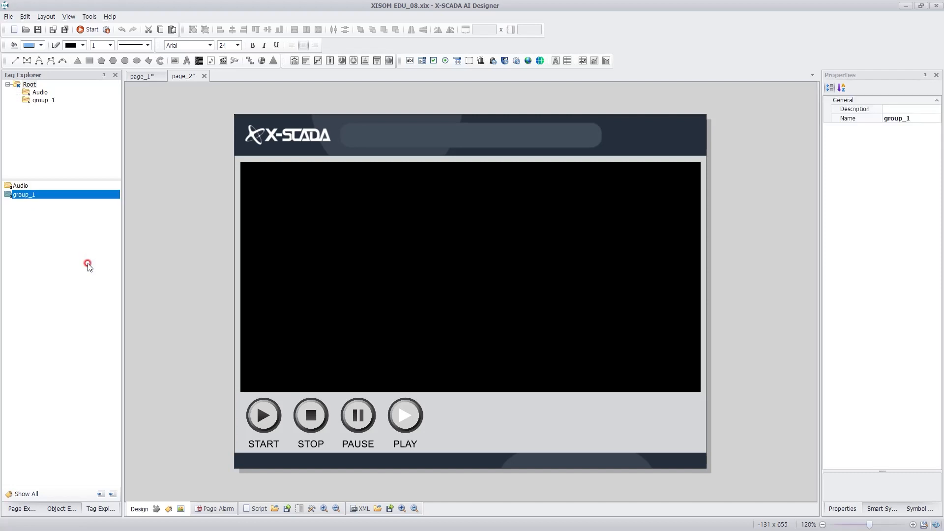
pyautogui.press('F2')
pyautogui.write('Video')
pyautogui.press('Return')
# Create a digital tag inside the Video tag group.
pyautogui.doubleClick(45, 195)
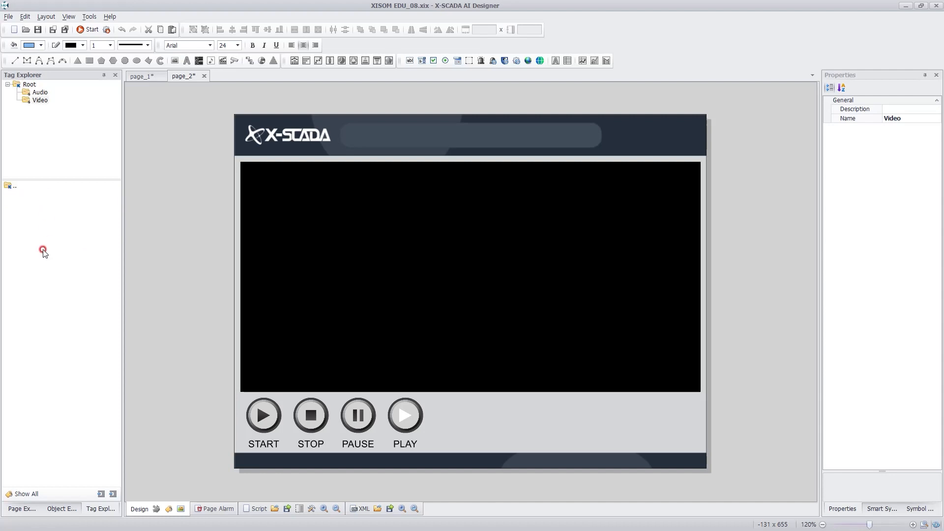
pyautogui.rightClick(37, 218)
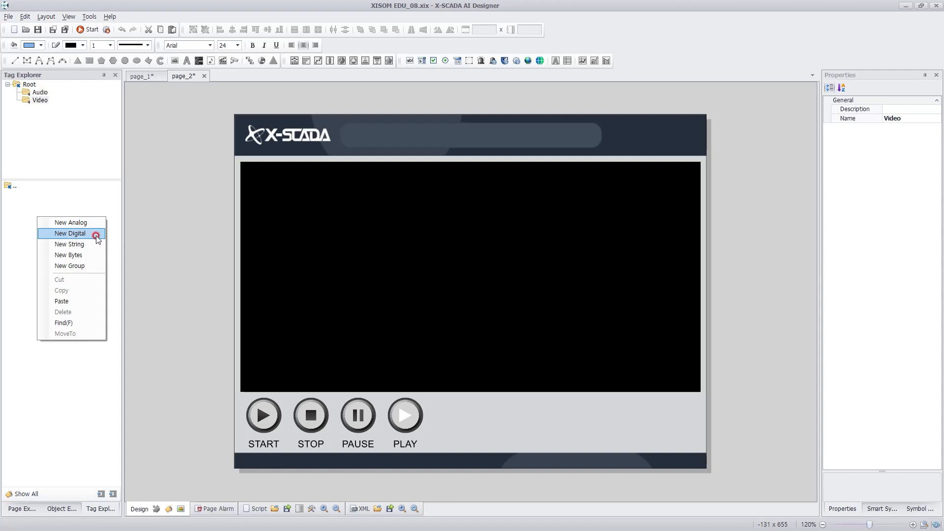
pyautogui.click(69, 233)
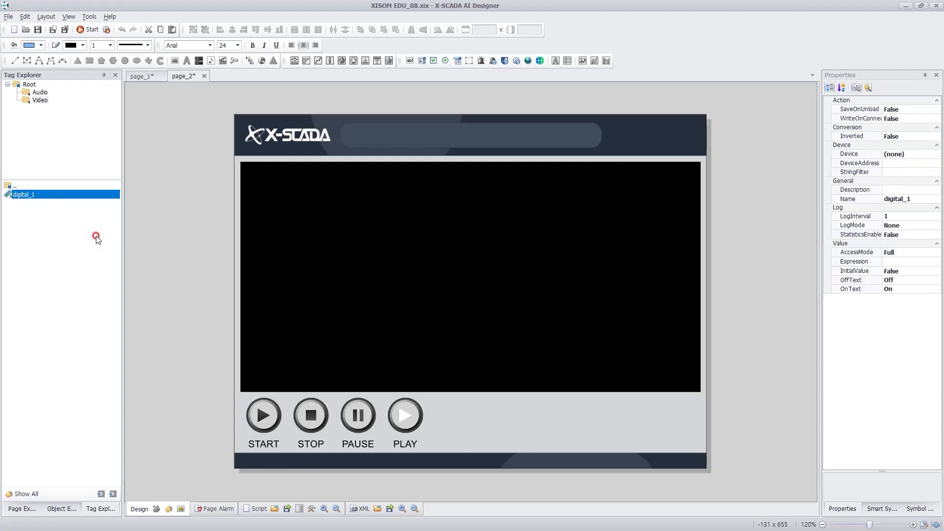
# Bind the black video object on page_2 to the tag Video.digital_1.
pyautogui.click(469, 279)
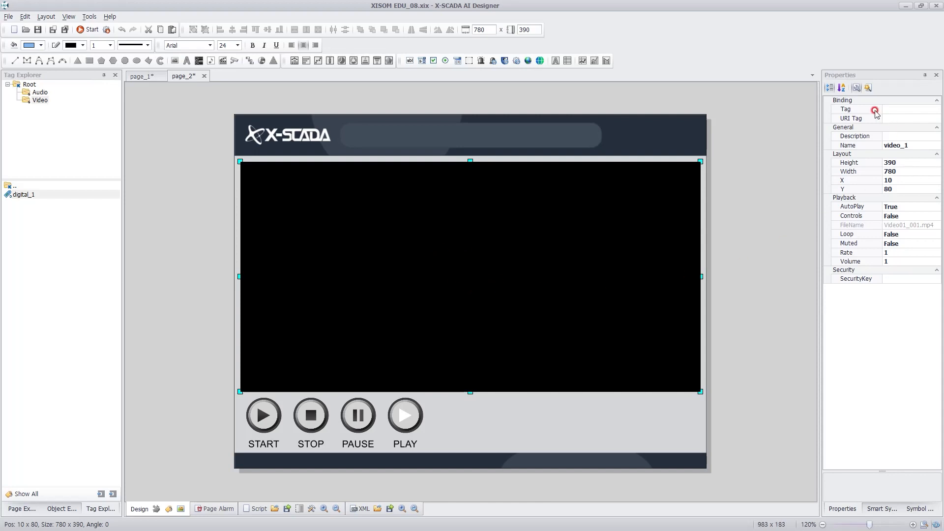
pyautogui.click(874, 110)
pyautogui.click(937, 109)
pyautogui.doubleClick(408, 242)
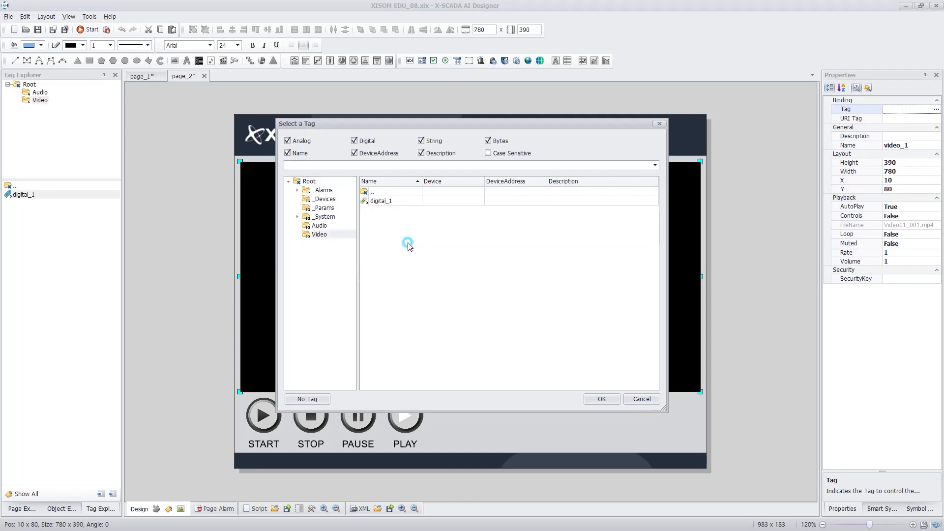
pyautogui.click(406, 201)
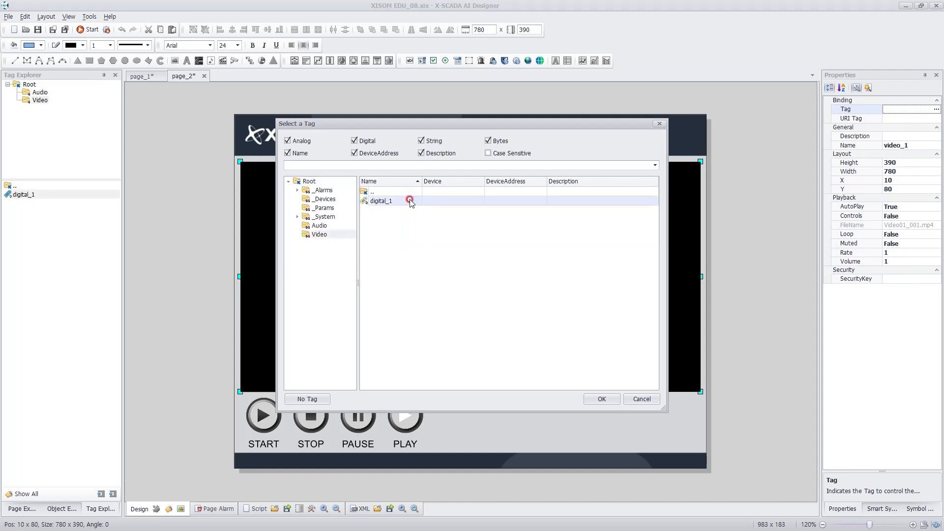
pyautogui.click(601, 398)
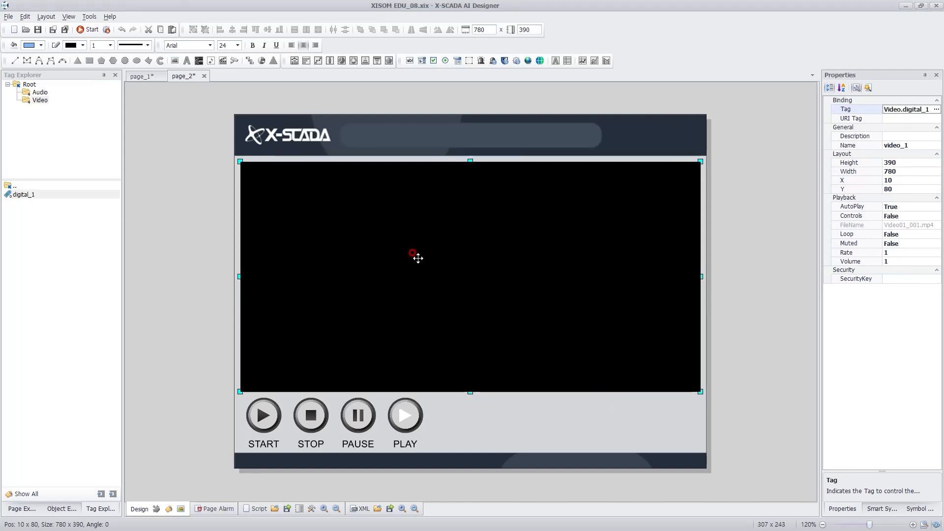
pyautogui.click(456, 267)
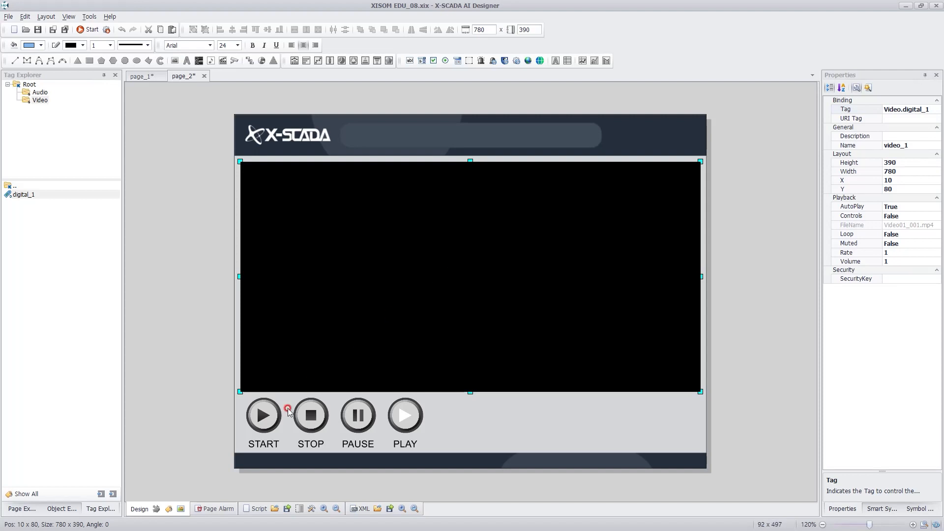
# Give the START button a Click - Tag Value action that sets Video.digital_1 to true.
pyautogui.click(265, 420)
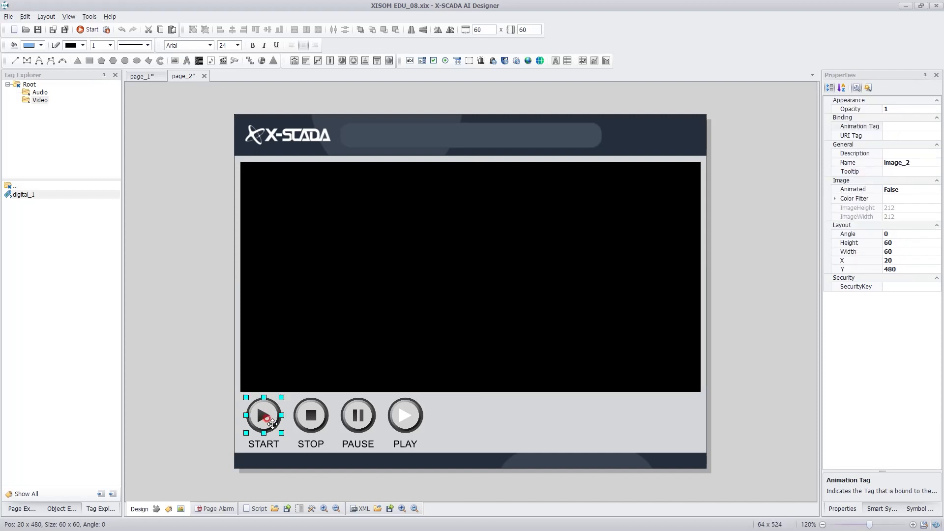
pyautogui.doubleClick(269, 423)
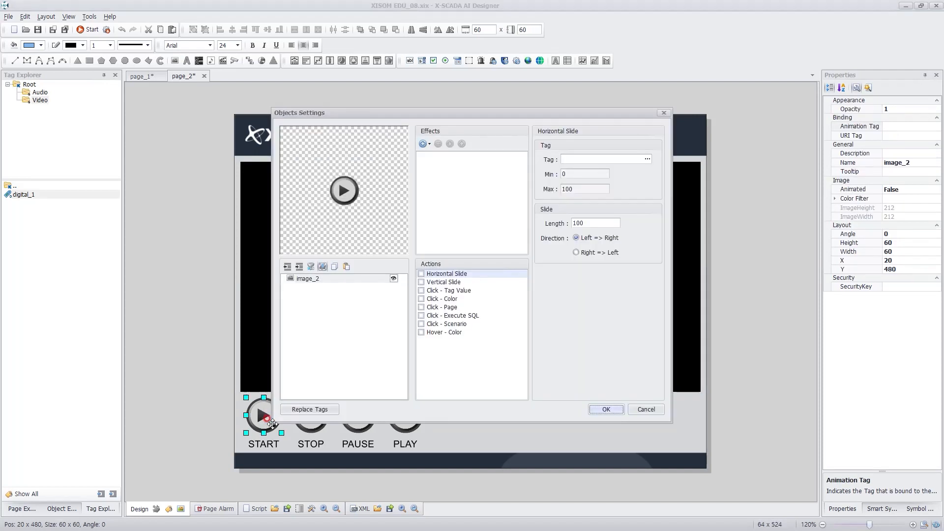
pyautogui.click(450, 290)
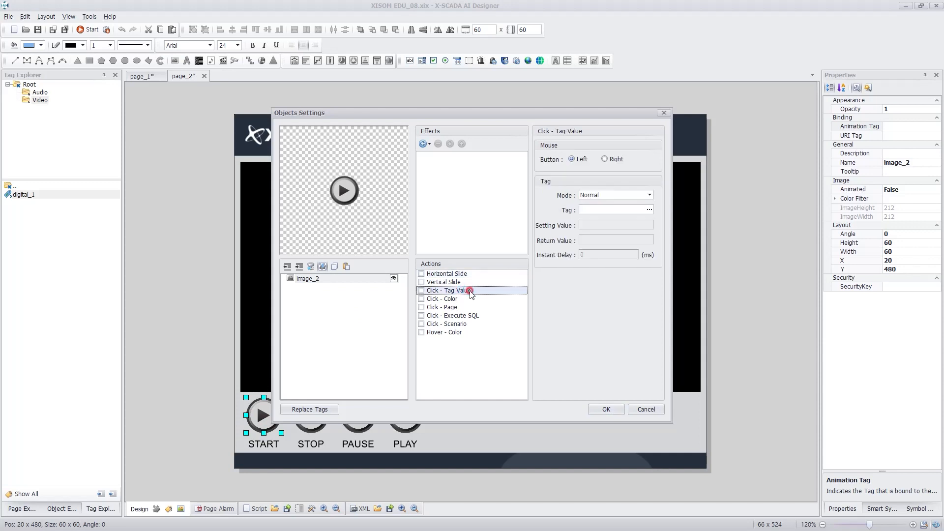
pyautogui.click(649, 211)
pyautogui.doubleClick(429, 245)
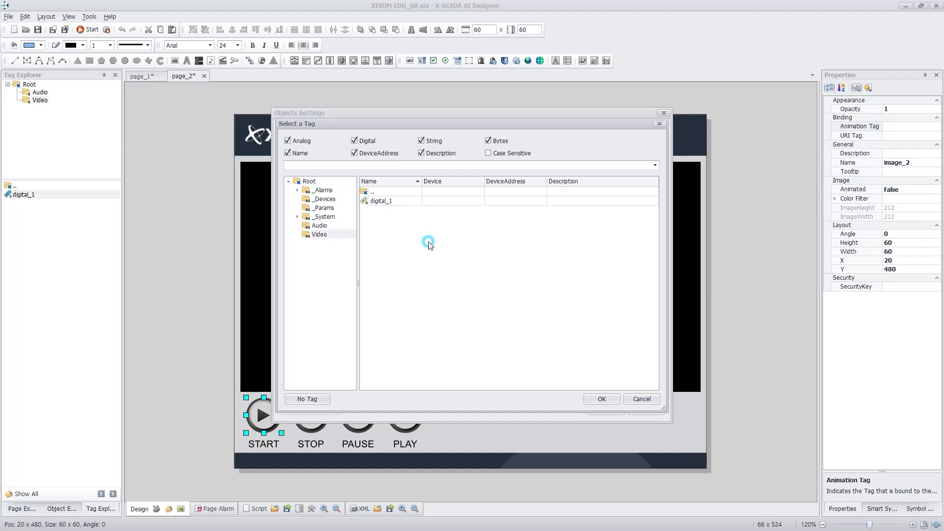
pyautogui.doubleClick(448, 201)
pyautogui.click(496, 382)
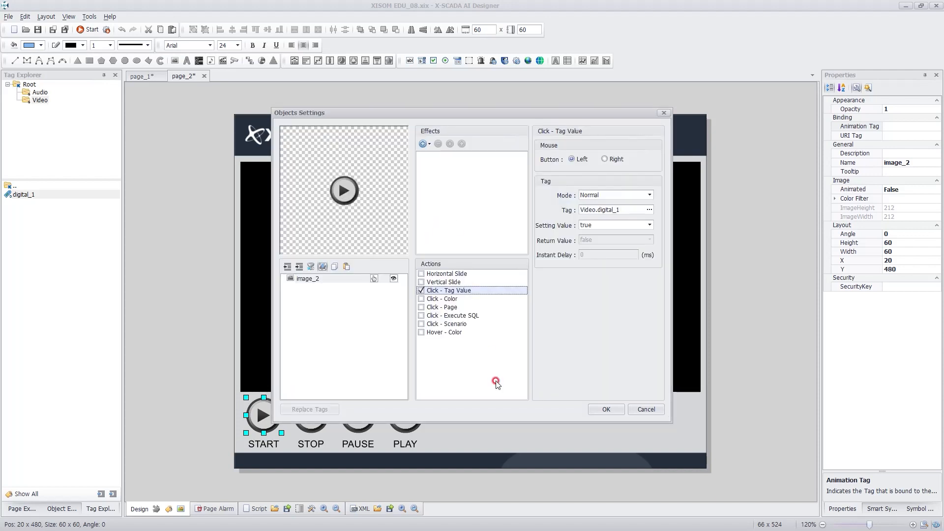
pyautogui.click(609, 409)
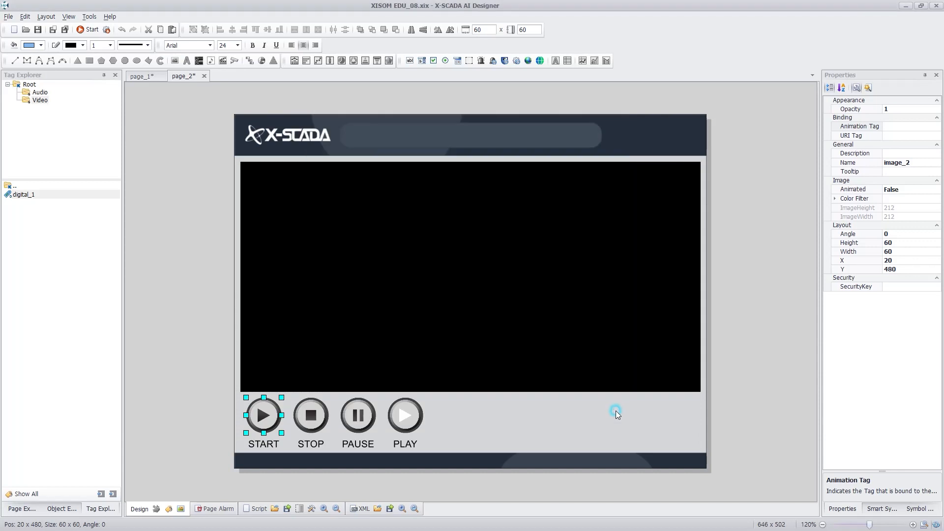
# Give the STOP button a Click - Tag Value action that sets Video.digital_1 to false.
pyautogui.click(322, 422)
pyautogui.doubleClick(322, 421)
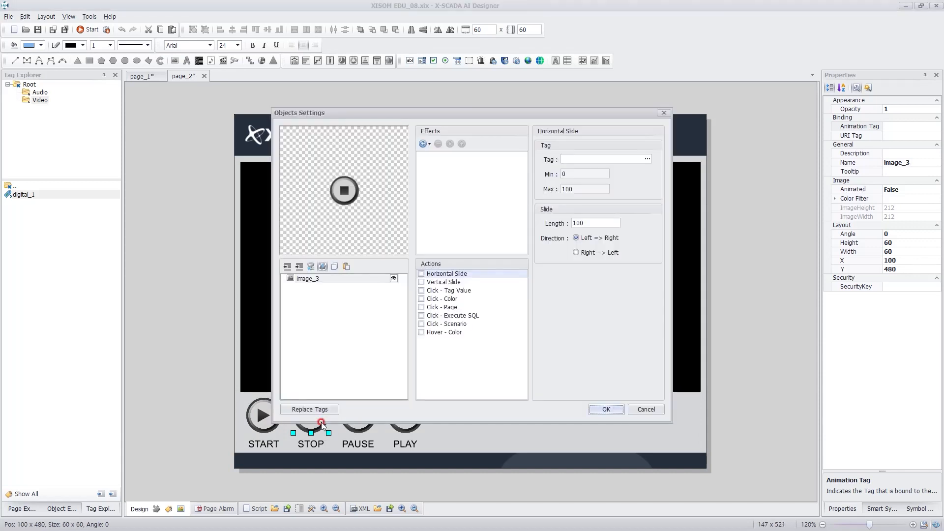
pyautogui.click(479, 291)
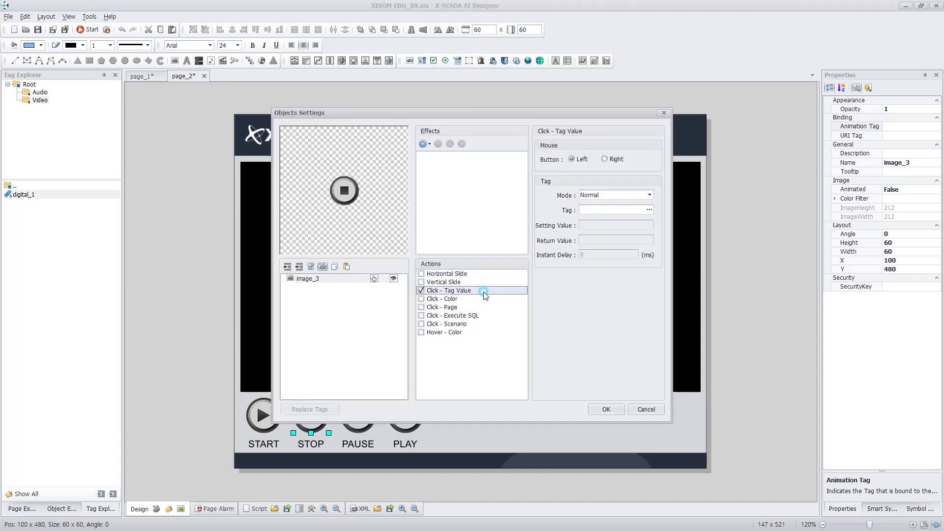
pyautogui.click(650, 211)
pyautogui.doubleClick(394, 238)
pyautogui.doubleClick(382, 201)
pyautogui.click(634, 226)
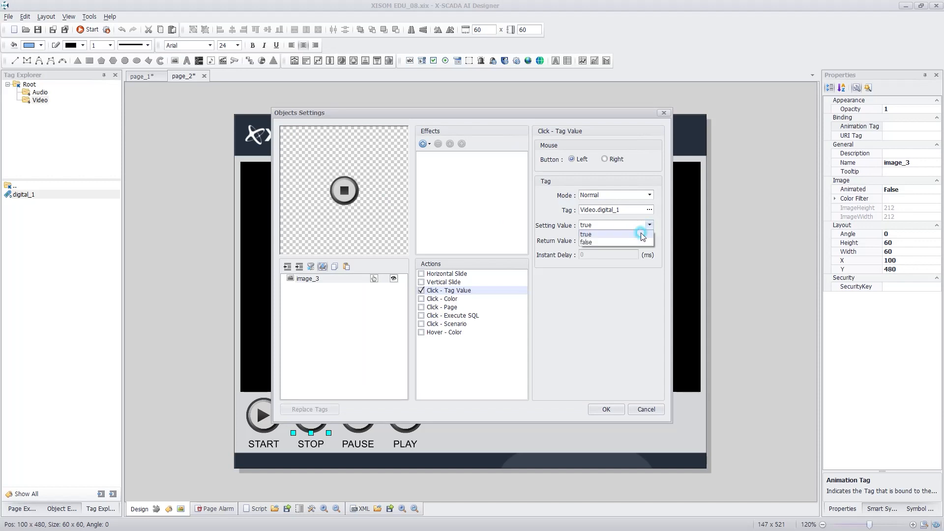
pyautogui.click(631, 240)
pyautogui.click(483, 379)
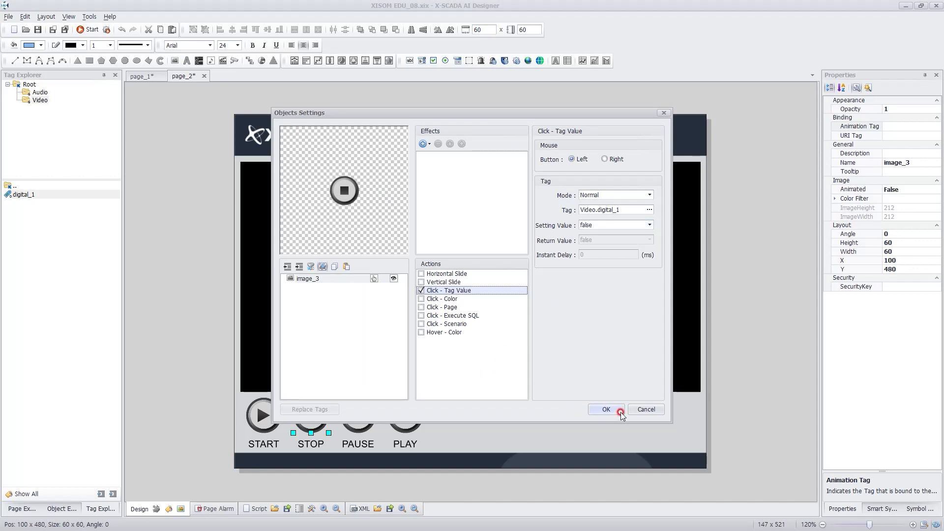
pyautogui.click(620, 412)
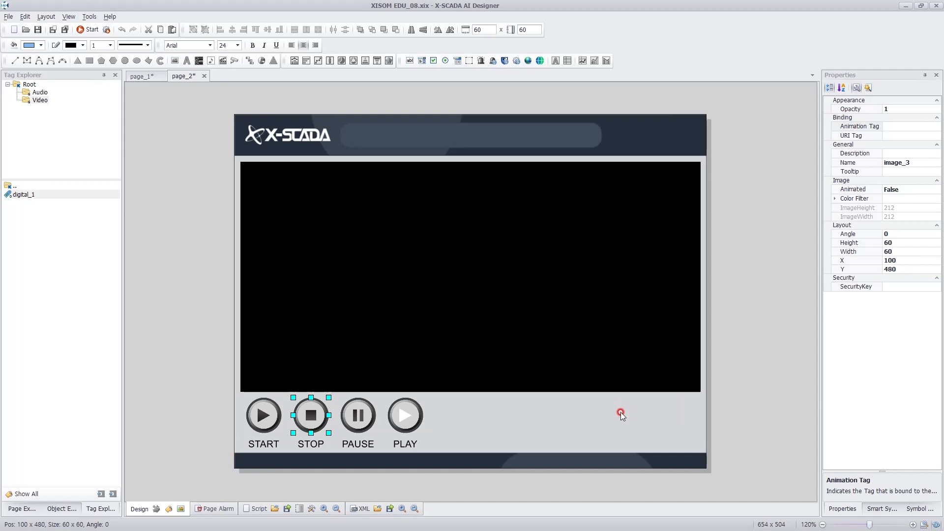
# Create an OnClick script handler for the PAUSE button and enlarge the script text.
pyautogui.click(350, 414)
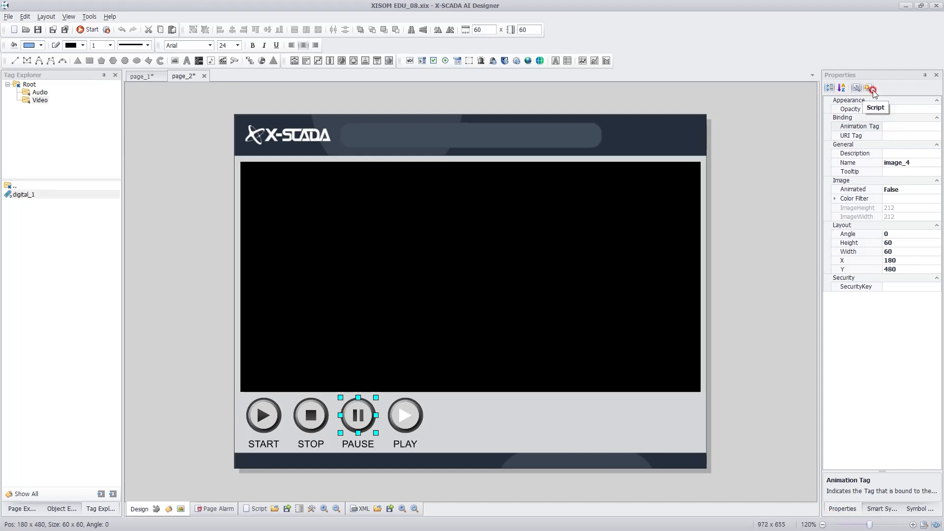
pyautogui.click(871, 90)
pyautogui.click(863, 109)
pyautogui.click(907, 110)
pyautogui.click(909, 109)
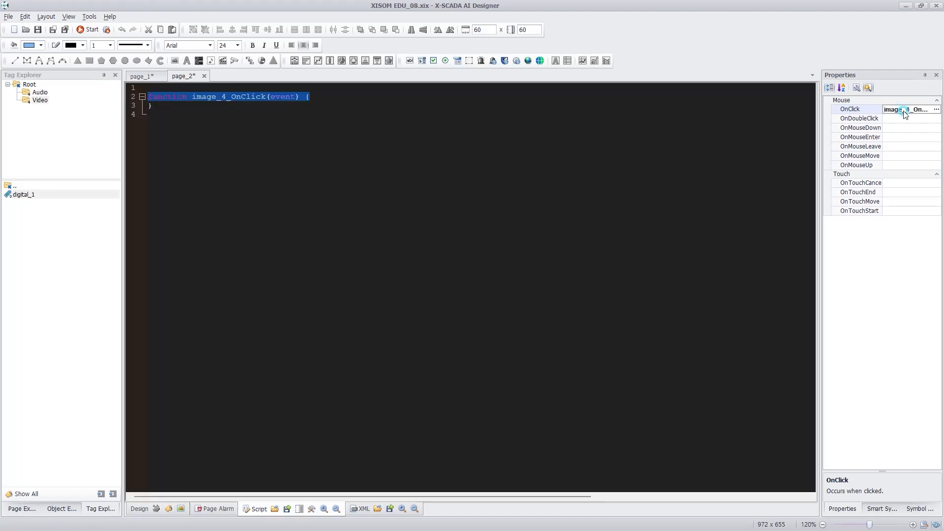
pyautogui.doubleClick(903, 109)
pyautogui.scroll(2, 355, 160)
# Write $XV("video_1").pause(); in the image_4_OnClick function and return to the page design.
pyautogui.click(429, 111)
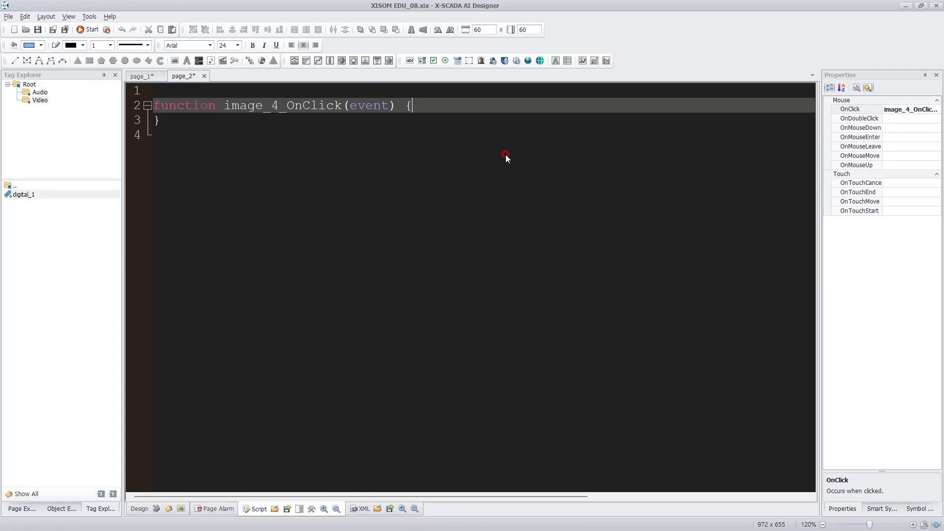
pyautogui.press('Return')
pyautogui.write('$XV')
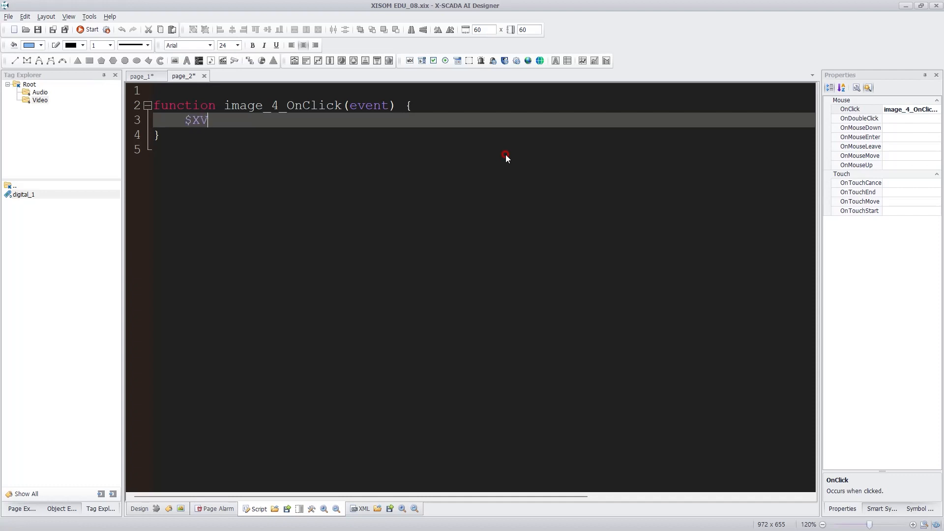
pyautogui.write('("video_1").pause();')
pyautogui.click(426, 220)
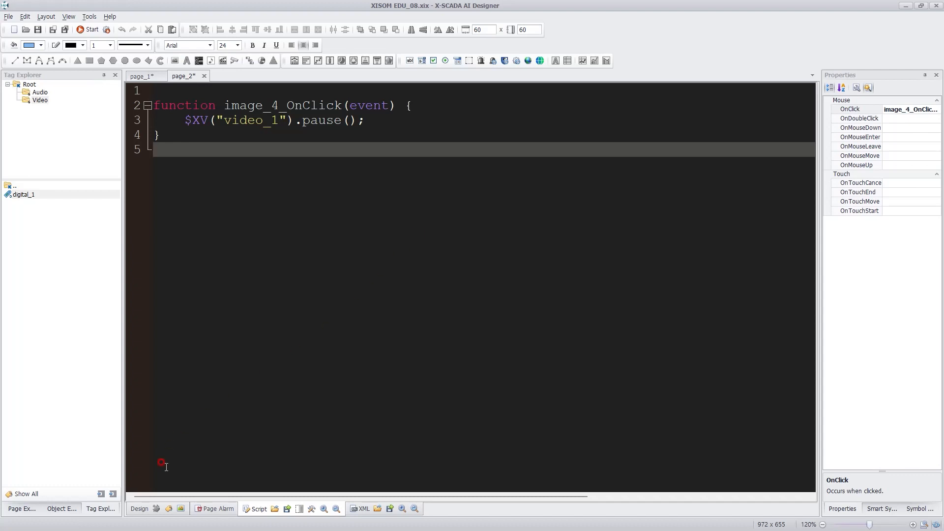
pyautogui.click(141, 510)
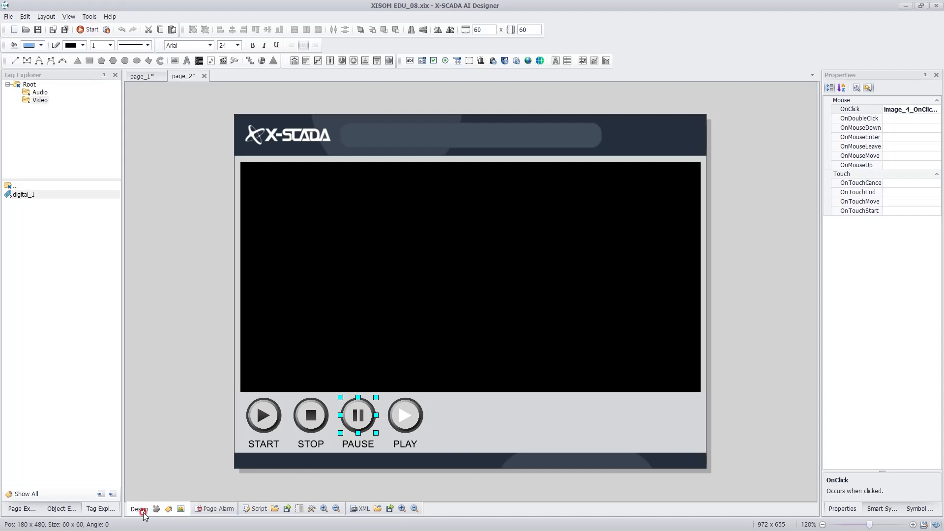
# Create an OnClick script handler for the PLAY button.
pyautogui.click(411, 415)
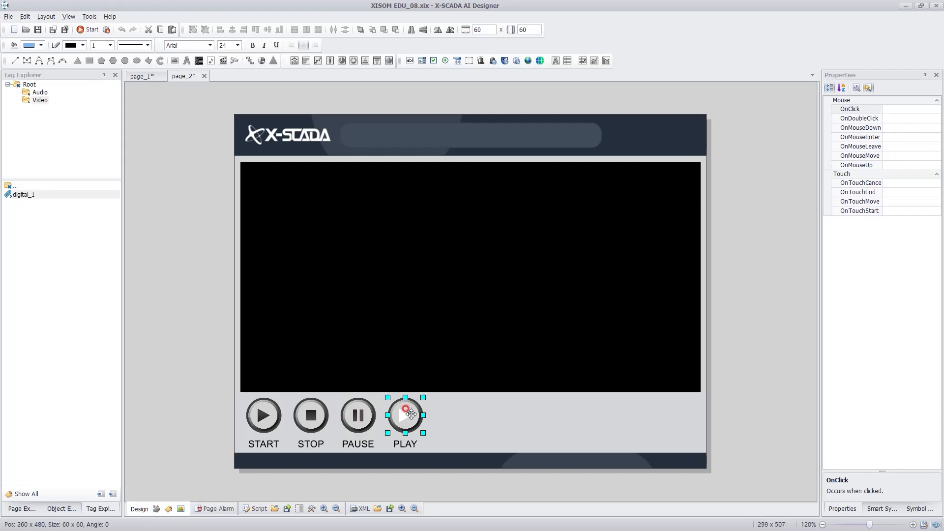
pyautogui.click(871, 109)
pyautogui.click(900, 104)
pyautogui.doubleClick(904, 108)
# Write $XV("video_1").play(); in the image_5_OnClick function and return to the page design with nothing selected.
pyautogui.click(487, 163)
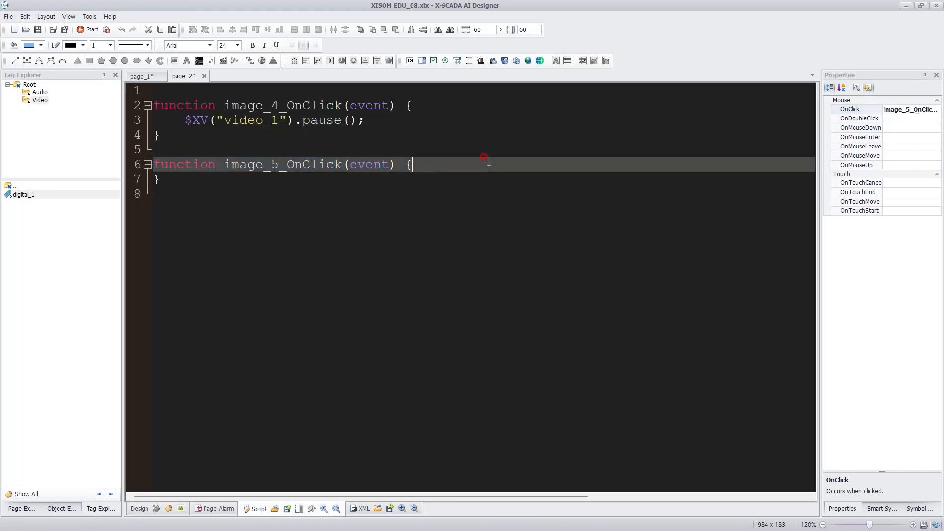
pyautogui.press('Return')
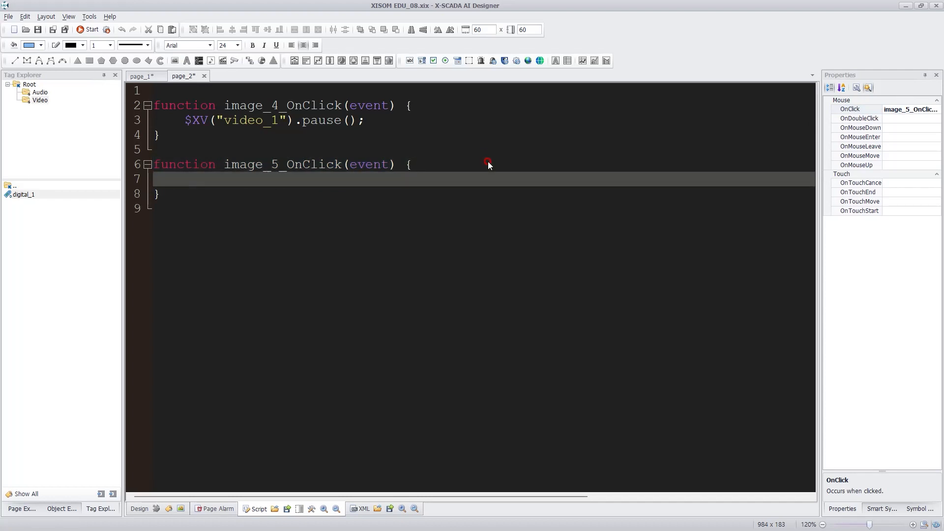
pyautogui.write('$XV(""')
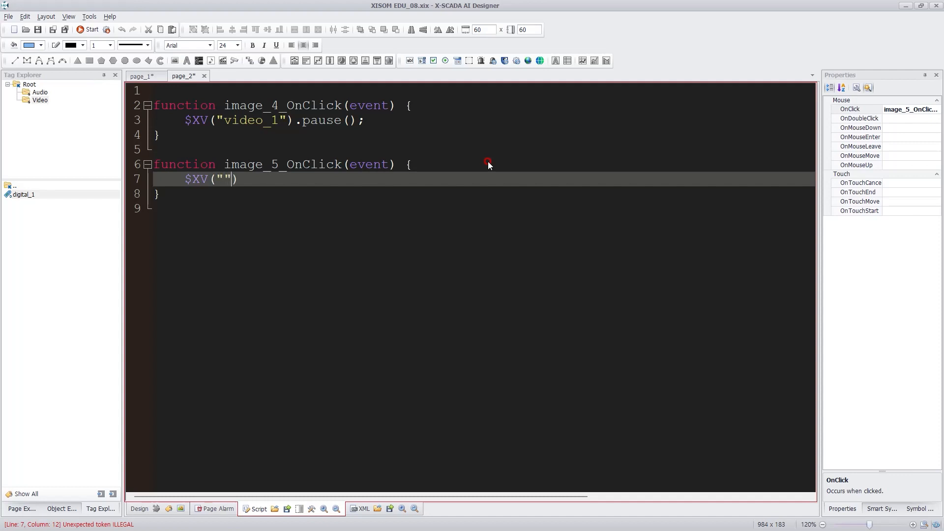
pyautogui.write('video_0')
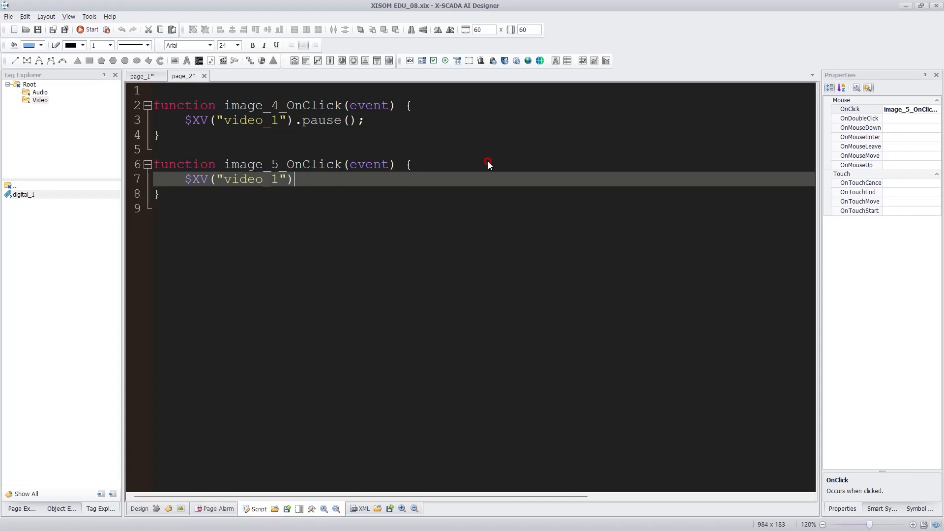
pyautogui.write('.play();')
pyautogui.click(388, 259)
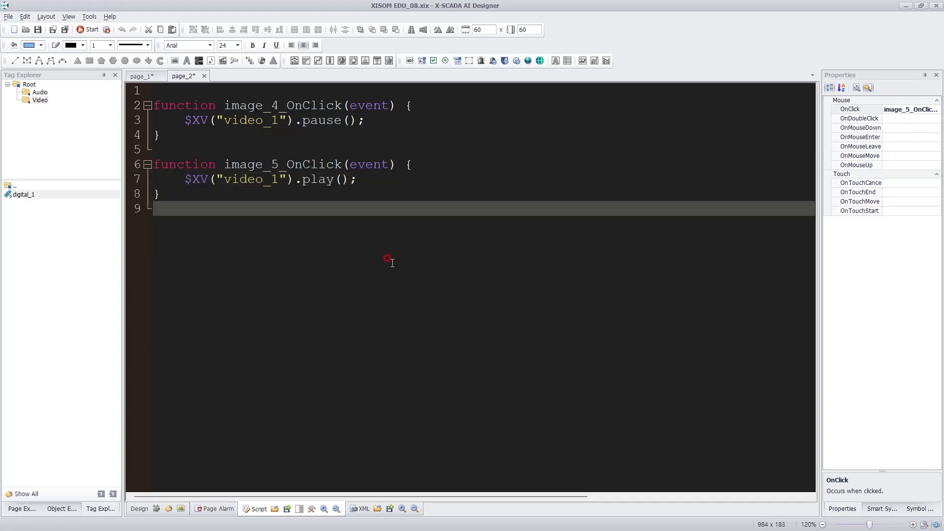
pyautogui.click(139, 509)
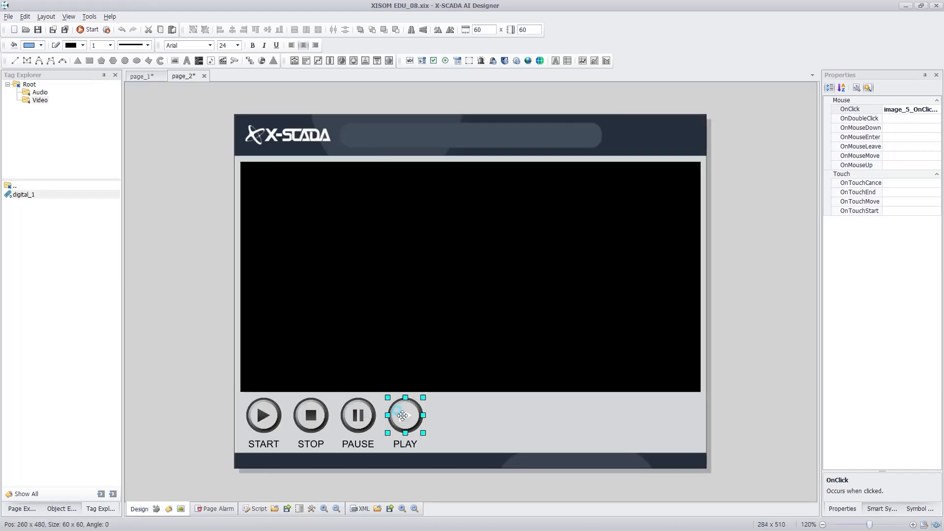
pyautogui.click(481, 416)
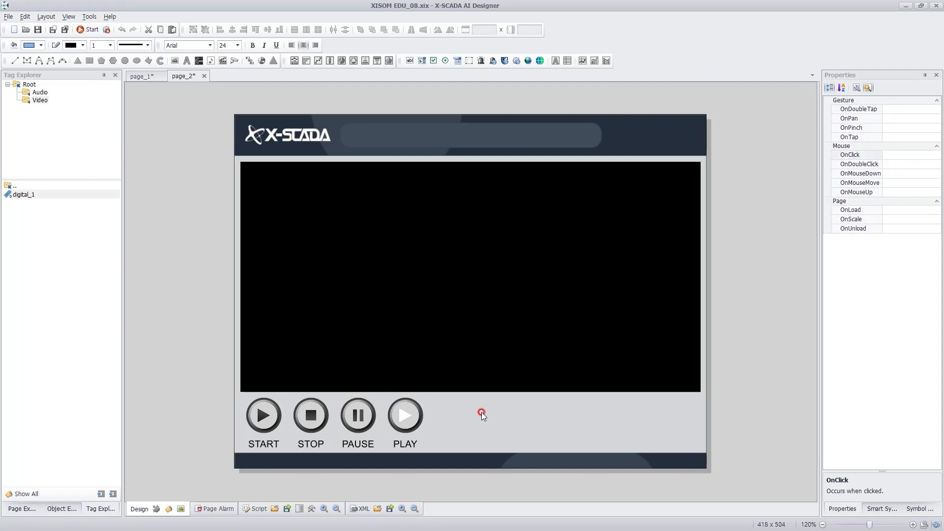
# Save and run the project, and start Audio 1 on the running page to test it.
pyautogui.click(39, 32)
pyautogui.click(90, 32)
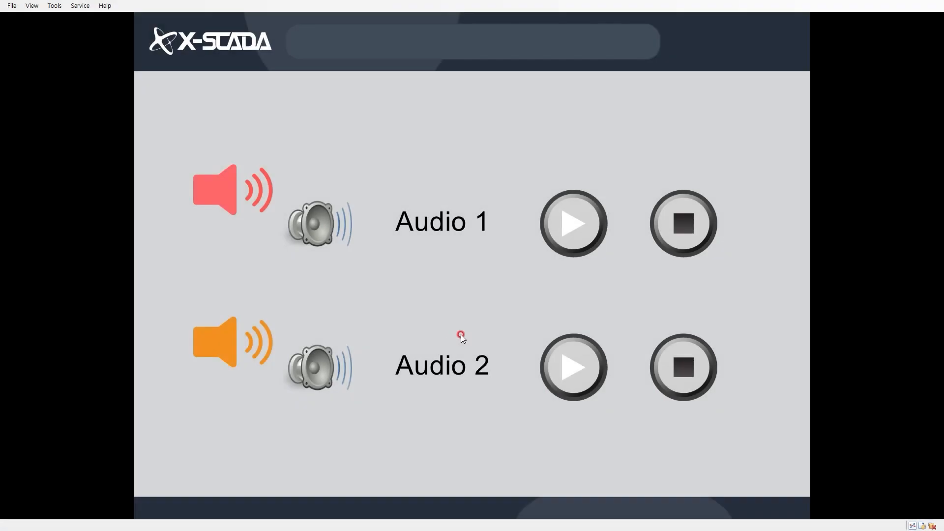
pyautogui.click(590, 240)
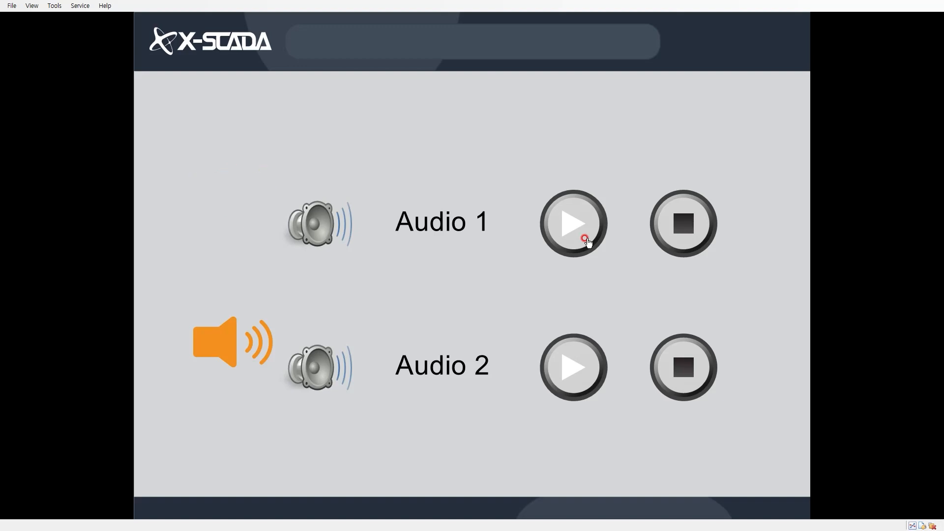
# Stop Audio 1, play and stop Audio 2, then play both and stop Audio 2 again to test the playback buttons.
pyautogui.click(689, 238)
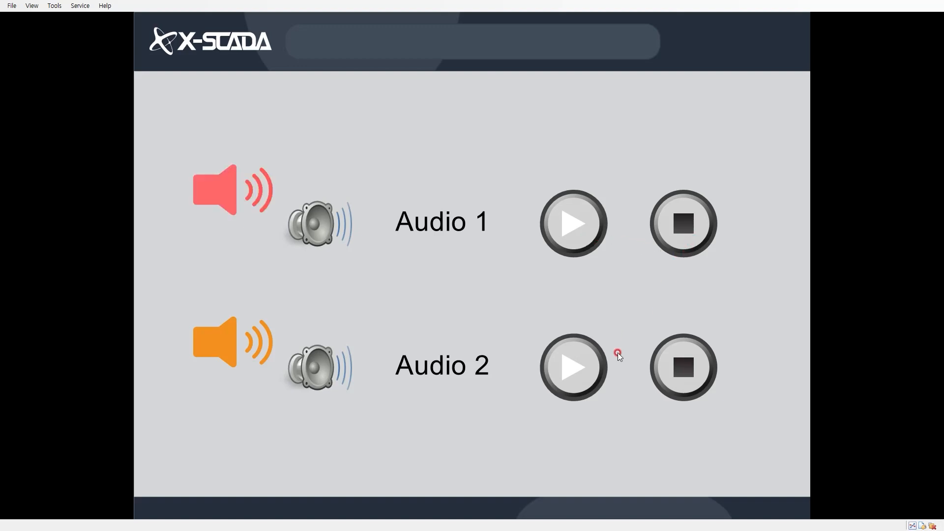
pyautogui.click(588, 365)
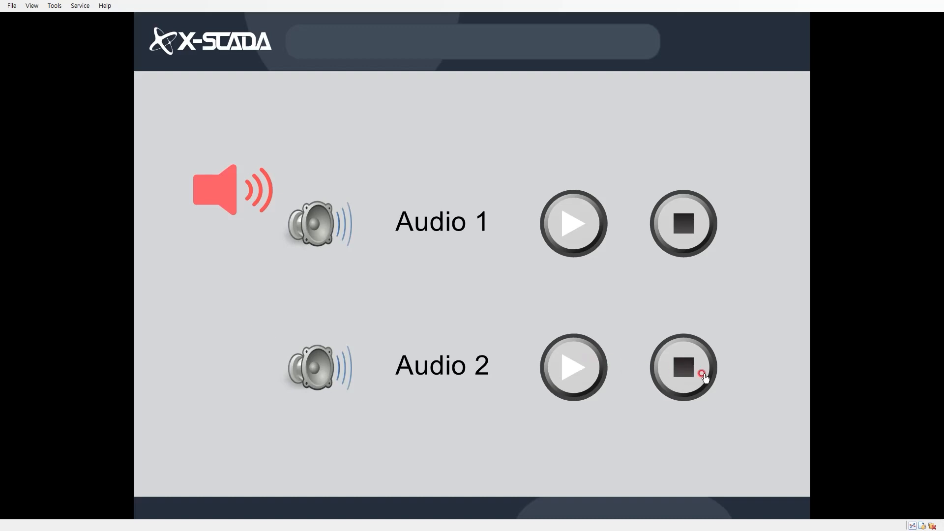
pyautogui.click(703, 374)
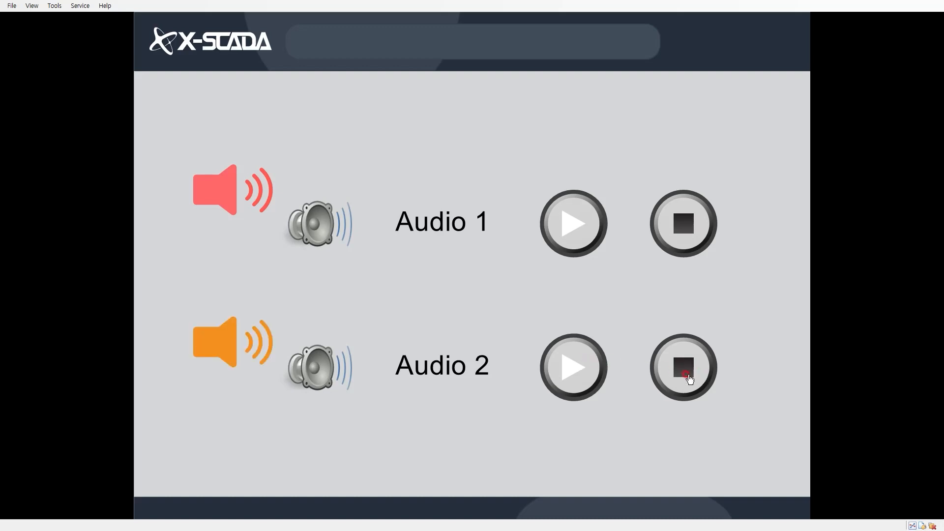
pyautogui.click(598, 356)
pyautogui.click(593, 218)
pyautogui.click(677, 374)
# Go to the next runtime page and test starting and stopping the video with its START and STOP controls.
pyautogui.click(32, 6)
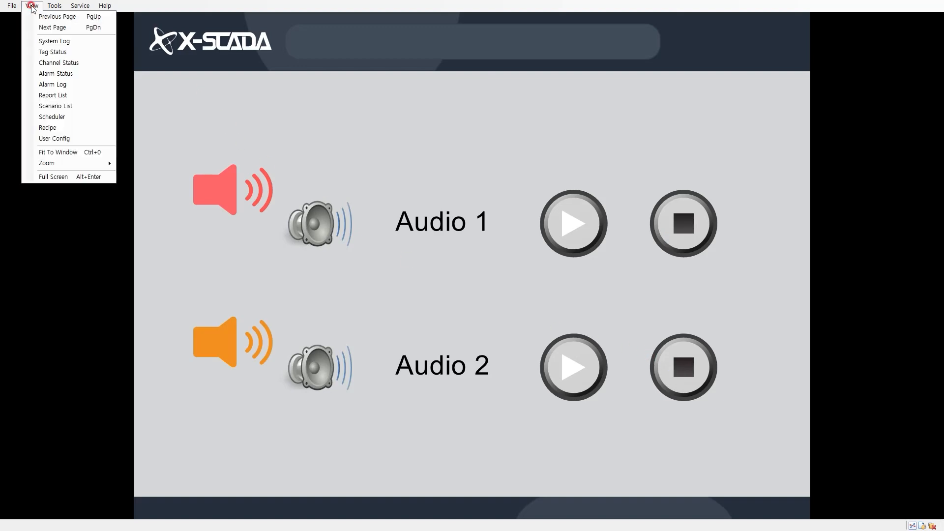
pyautogui.click(103, 28)
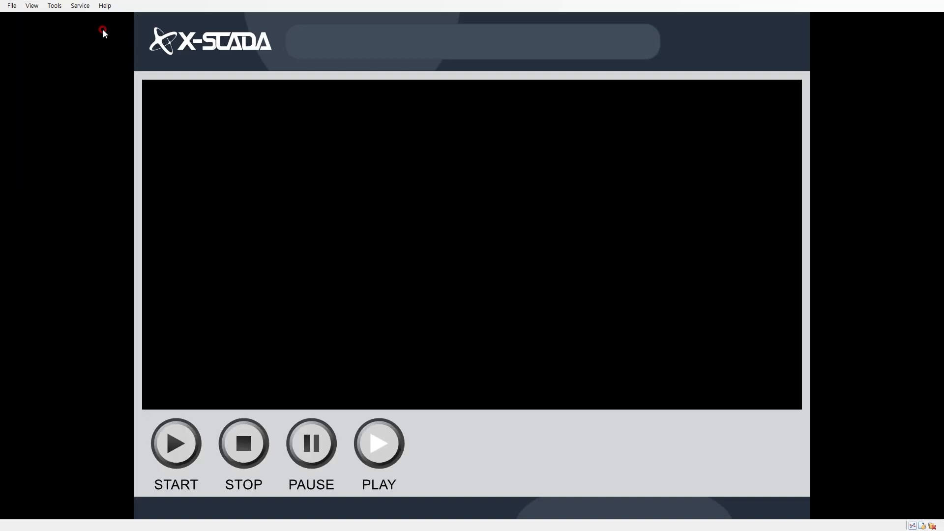
pyautogui.click(180, 437)
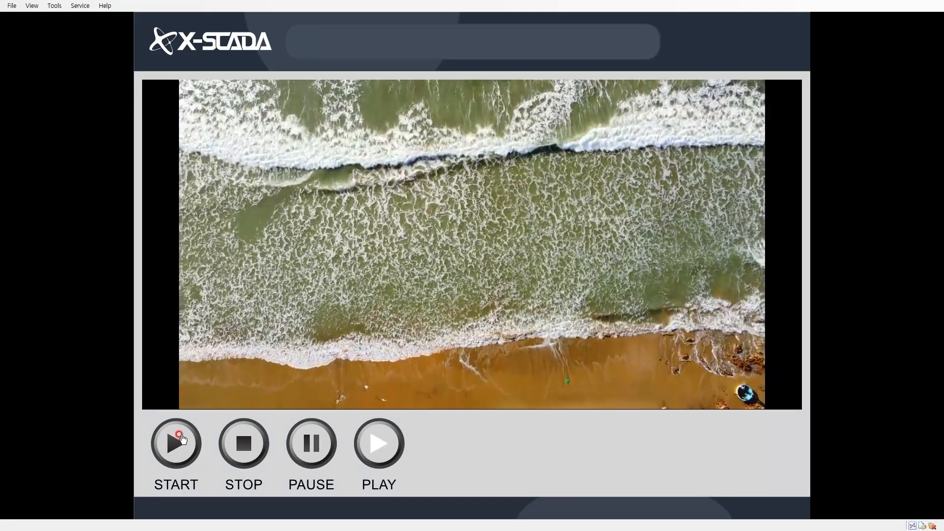
pyautogui.click(254, 443)
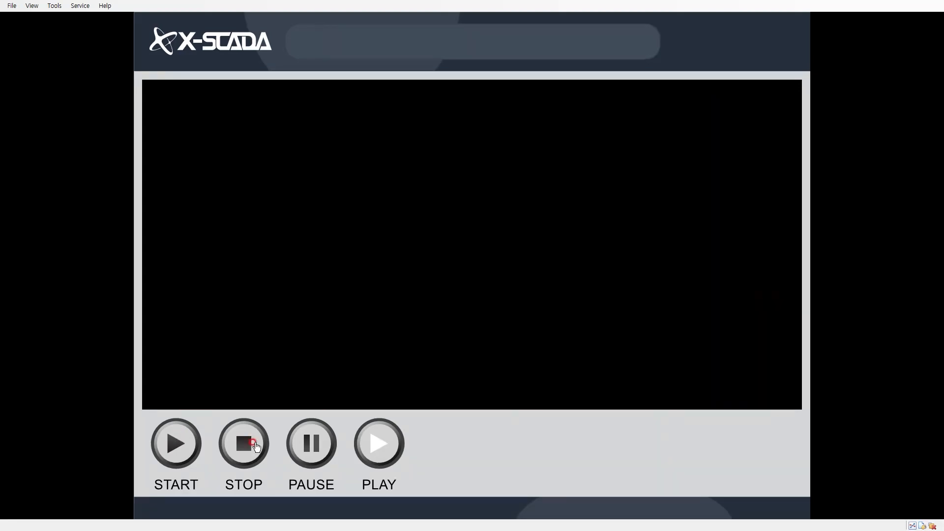
# Play the video again and alternate between pausing and resuming it to test PAUSE and PLAY, leaving it paused.
pyautogui.click(386, 448)
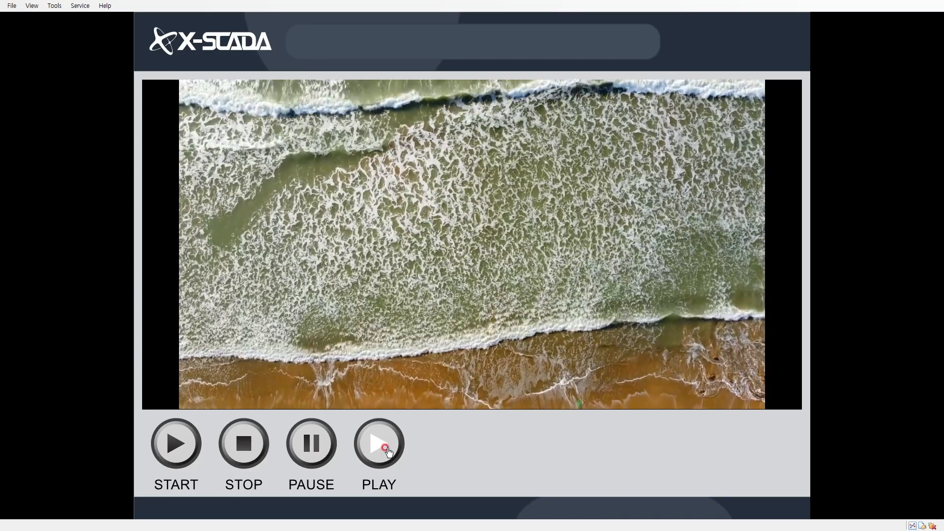
pyautogui.click(310, 446)
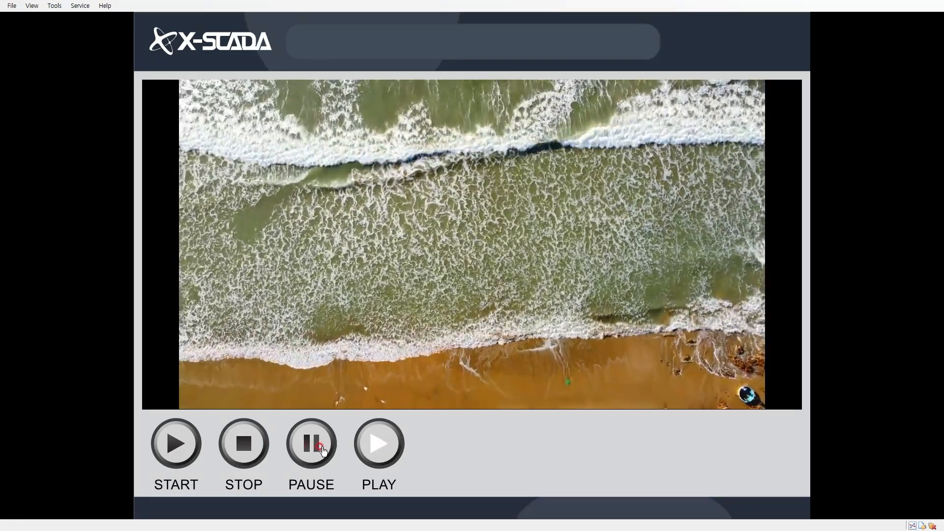
pyautogui.click(320, 448)
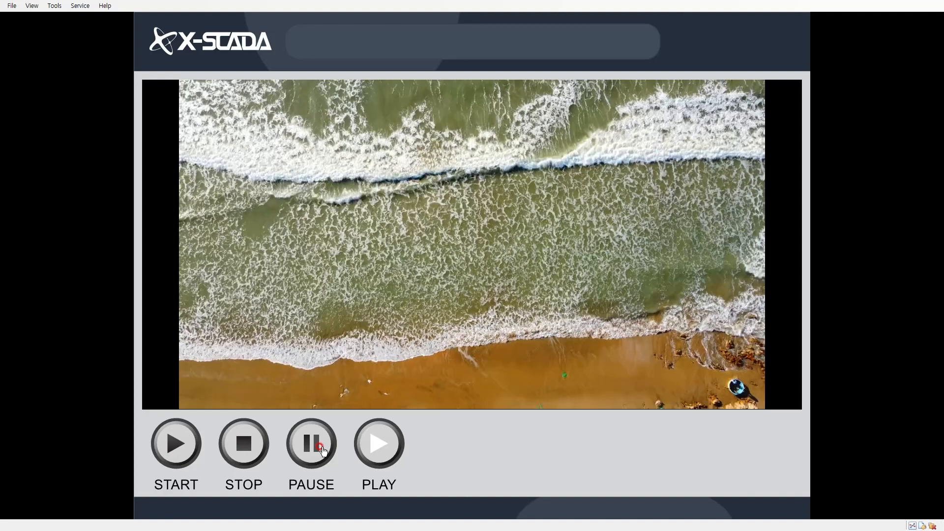
pyautogui.click(389, 452)
pyautogui.click(389, 452)
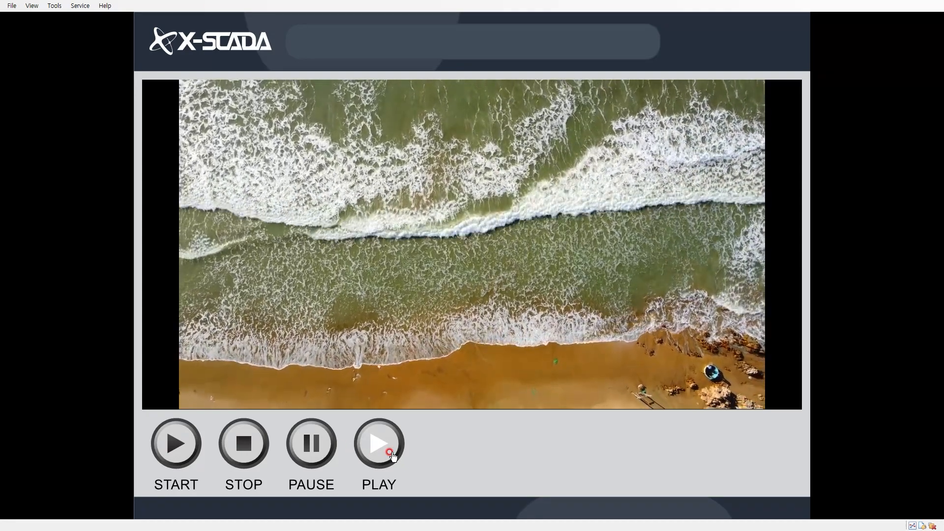
pyautogui.click(324, 448)
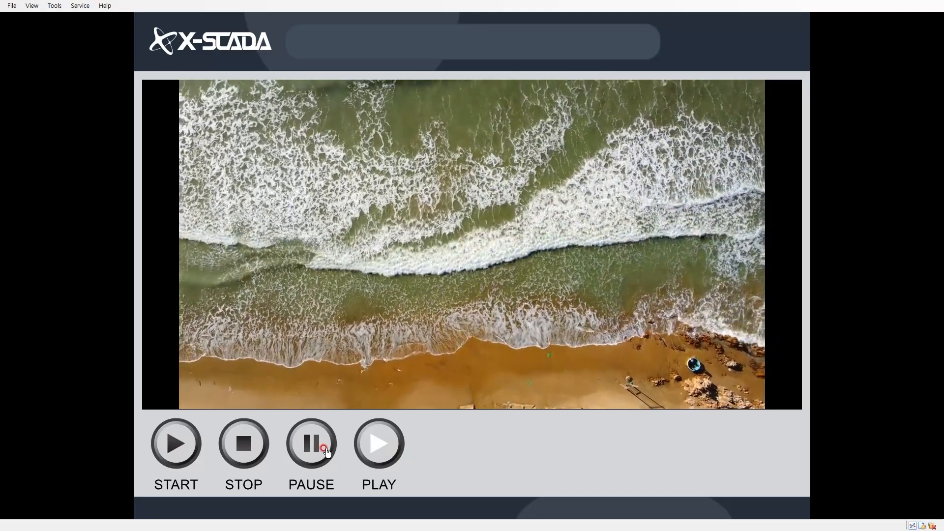
pyautogui.click(492, 451)
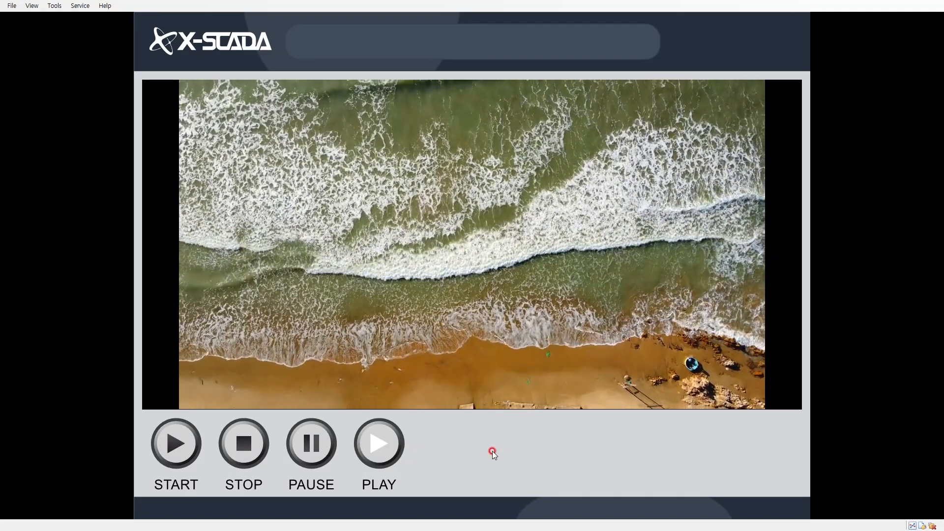